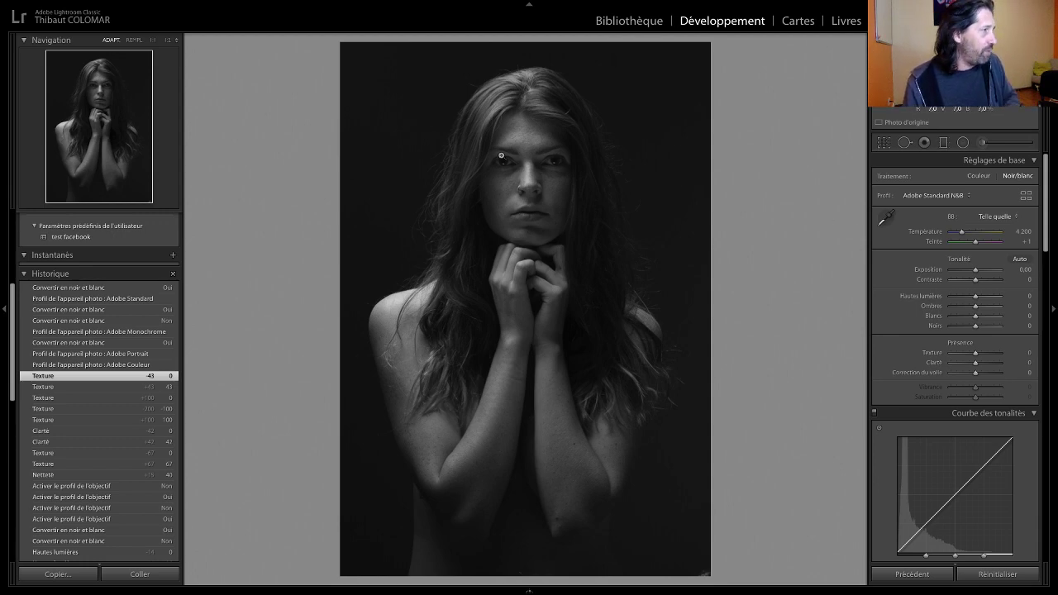
Set the portrait's Hautes lumières to +34, Ombres to +30, Blancs to +28 and Noirs to −3.
left_click(528, 143)
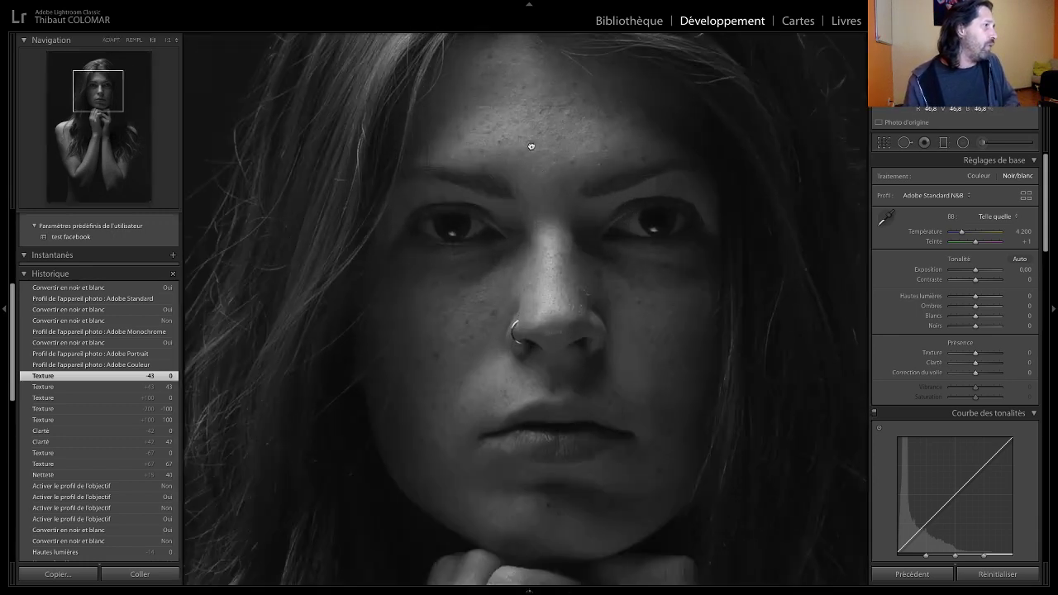
left_click(529, 146)
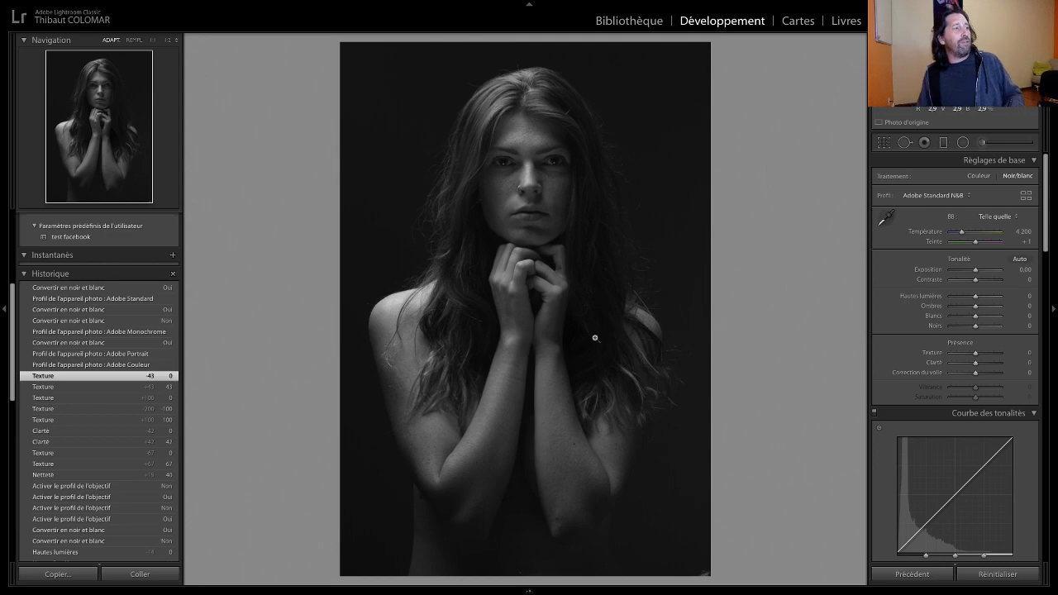
left_click(507, 162)
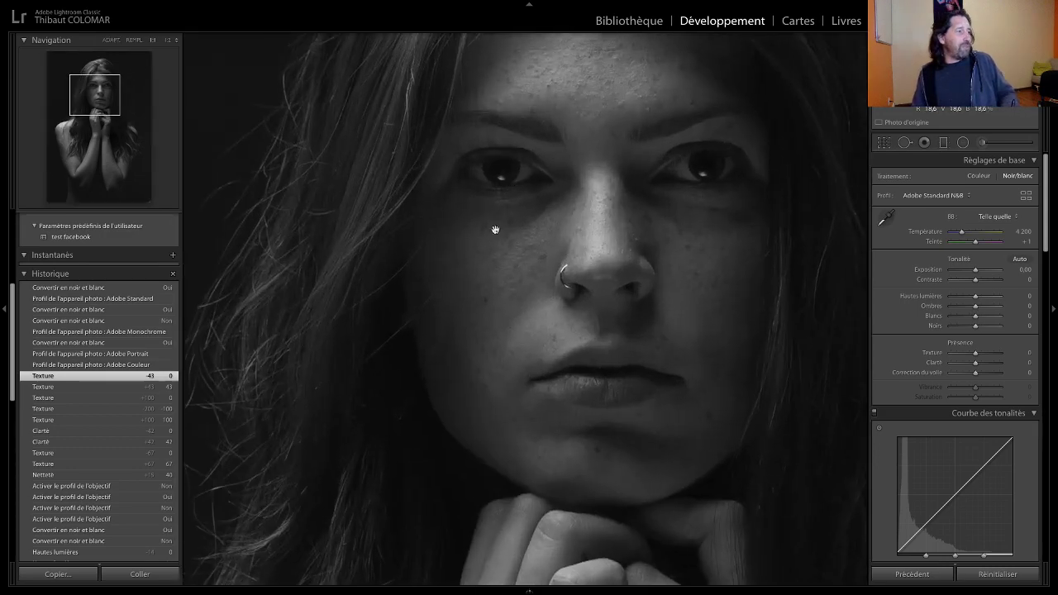
left_click(560, 242)
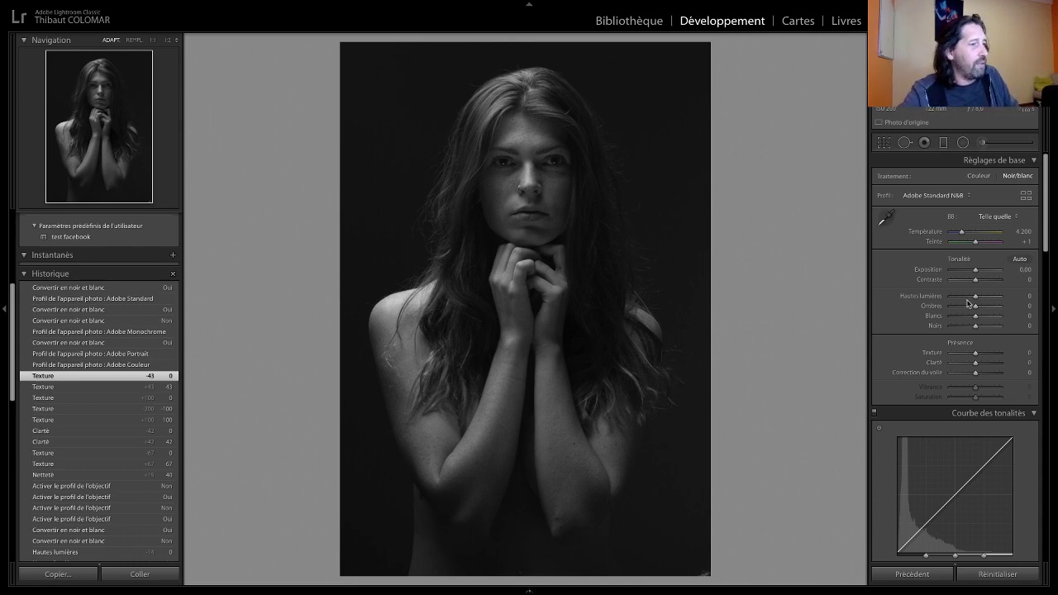
mouse_move(975, 302)
left_mouse_down()
mouse_move(995, 306)
mouse_move(981, 312)
left_mouse_up()
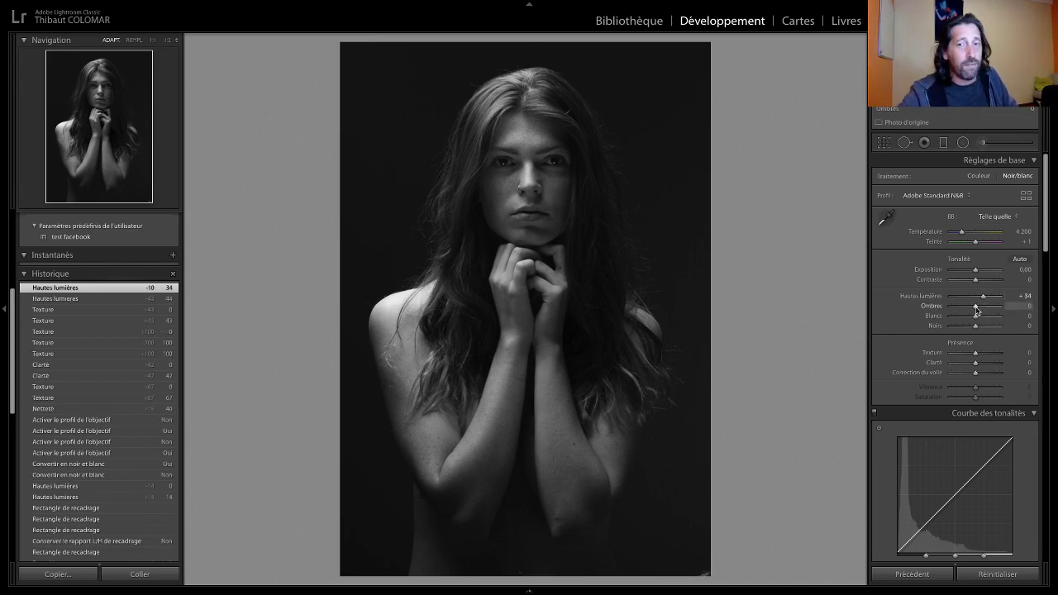
left_click_drag(976, 312, 987, 312)
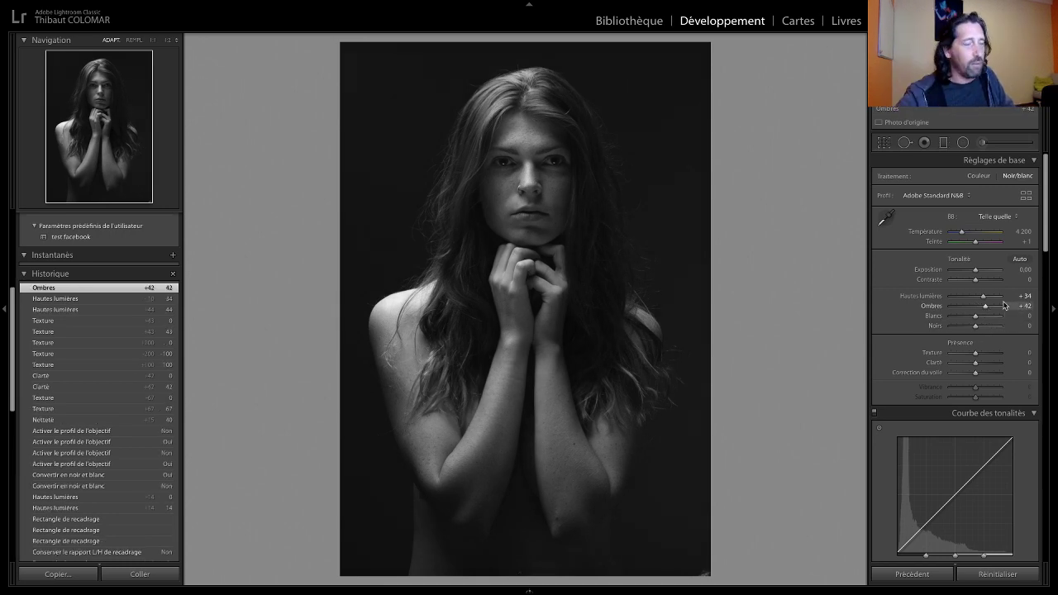
left_click_drag(985, 310, 978, 332)
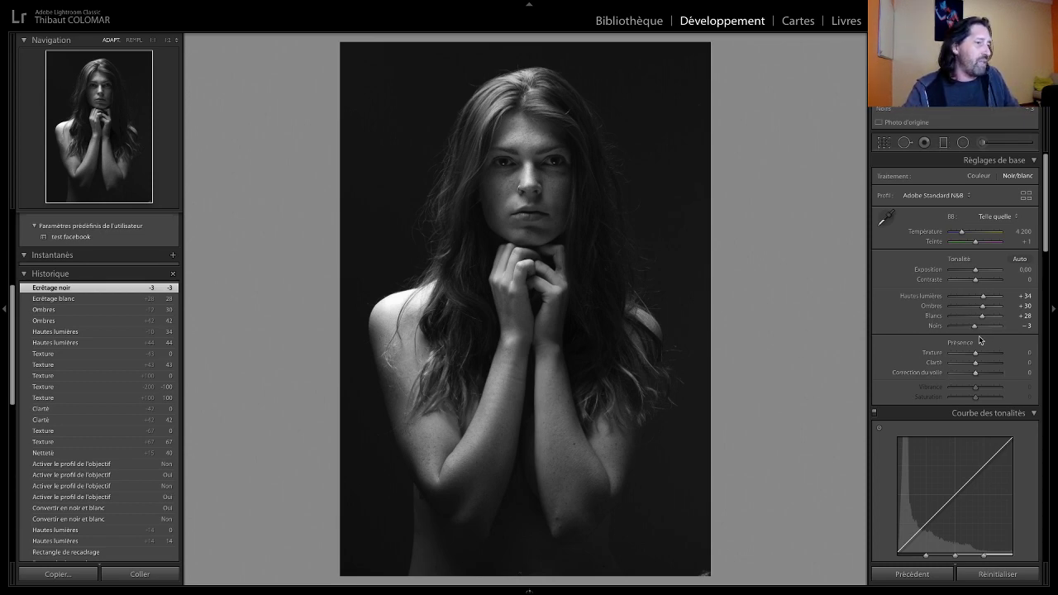
Try Clarté at +16 on the face, reset it to 0, and set Correction du voile to +10.
left_click(529, 154)
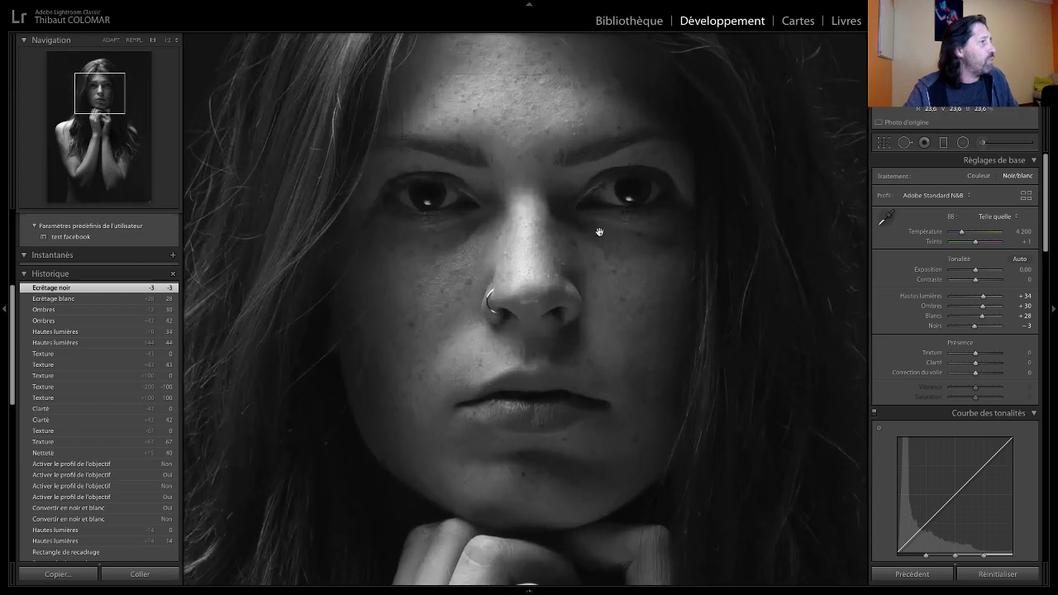
left_click_drag(539, 195, 581, 289)
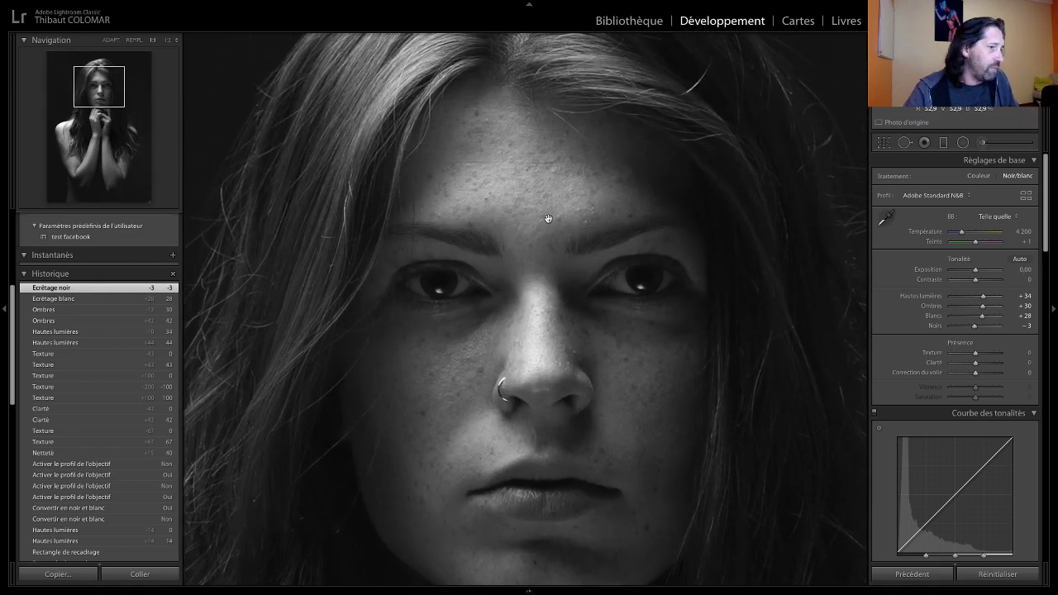
left_click_drag(548, 217, 583, 260)
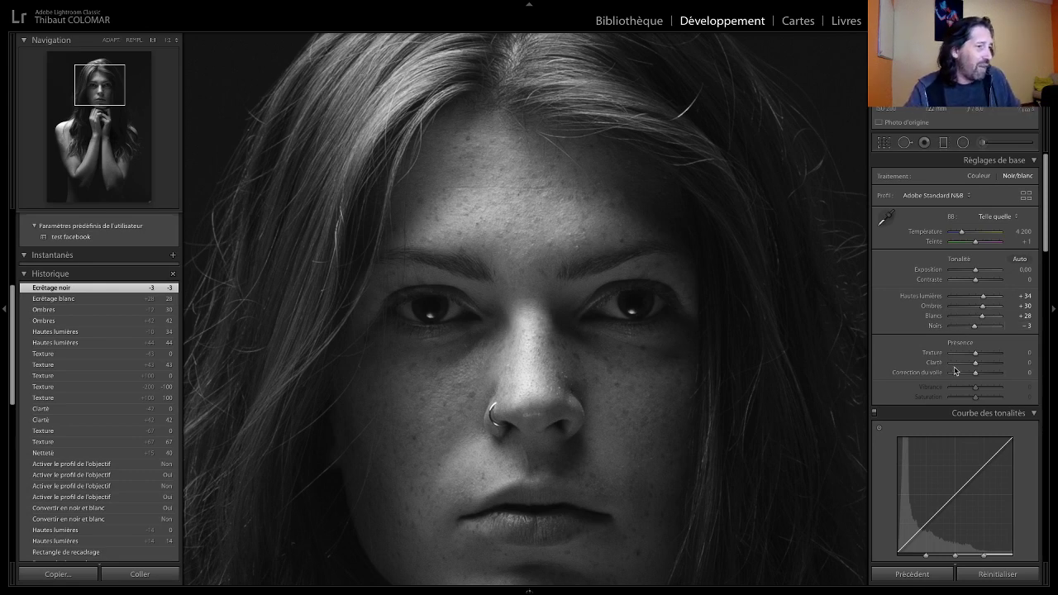
mouse_move(975, 363)
left_mouse_down()
mouse_move(966, 367)
mouse_move(985, 369)
mouse_move(977, 371)
left_mouse_up()
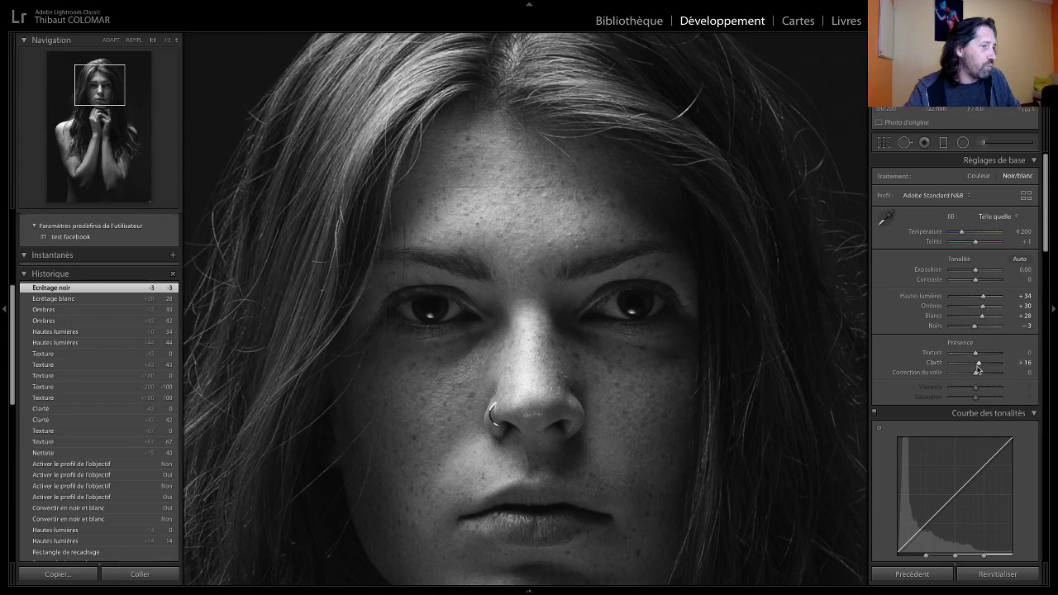
double_click(977, 370)
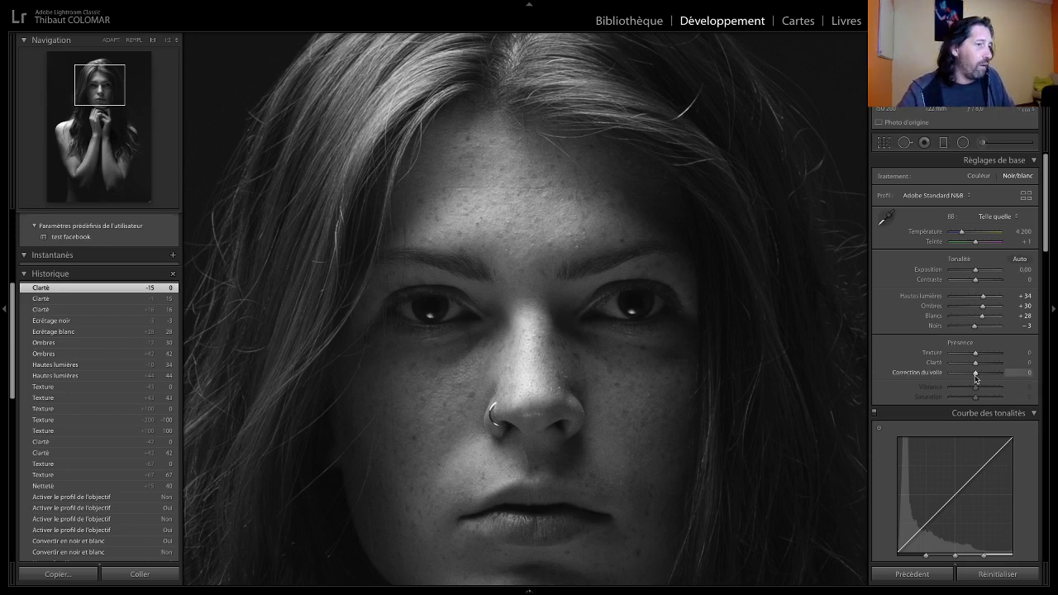
left_click_drag(978, 377, 978, 375)
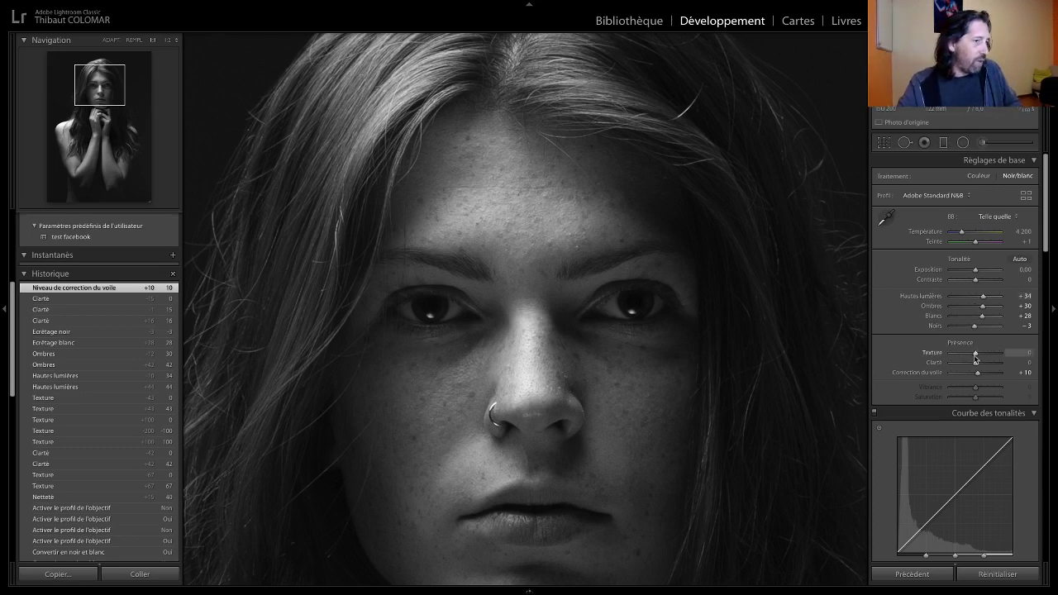
Compare strong Texture and Clarté effects on the skin, resetting Clarté from the trial to 0 and raising Texture to +100.
mouse_move(975, 359)
left_mouse_down()
mouse_move(995, 355)
mouse_move(980, 359)
left_mouse_up()
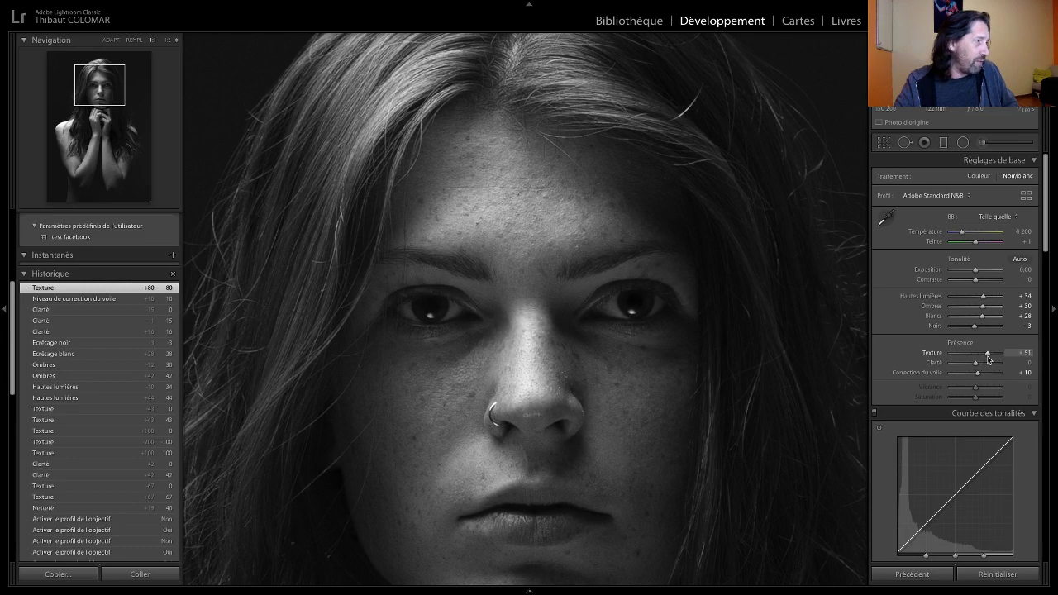
mouse_move(986, 361)
left_mouse_down()
mouse_move(976, 364)
mouse_move(992, 366)
left_mouse_up()
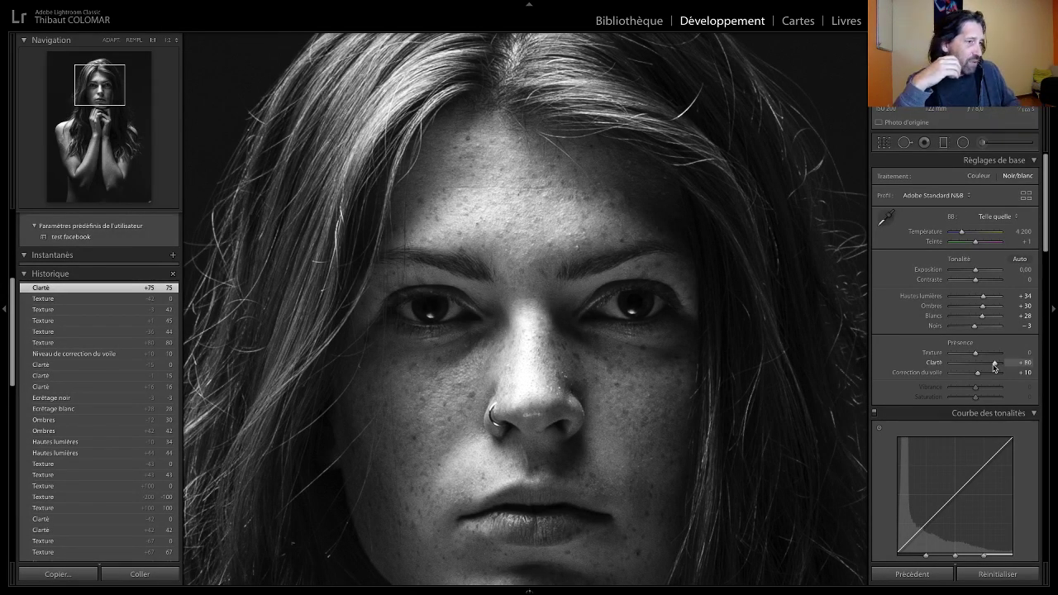
left_click_drag(993, 364, 995, 364)
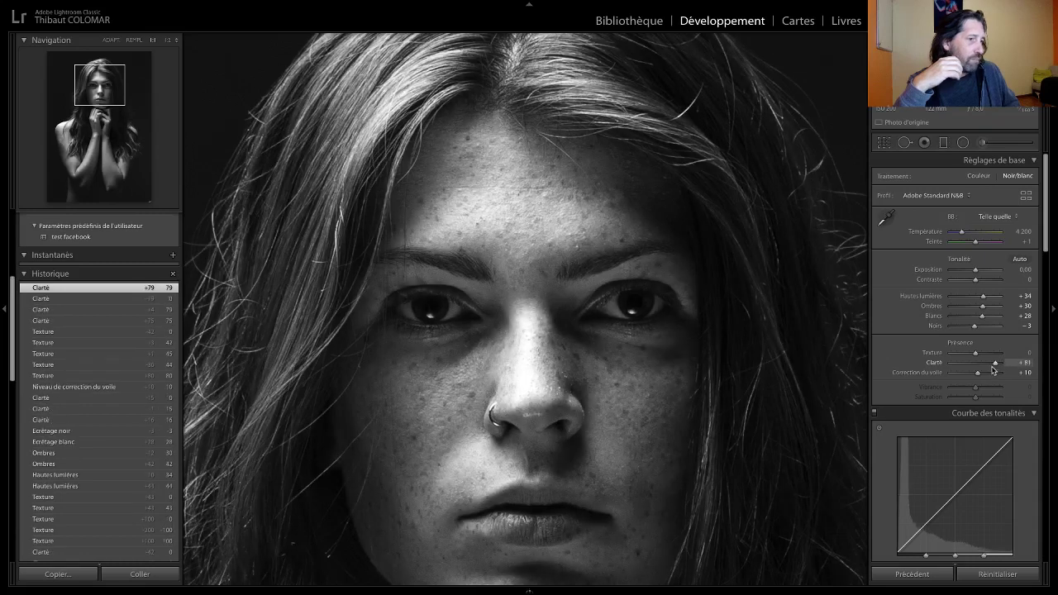
double_click(994, 363)
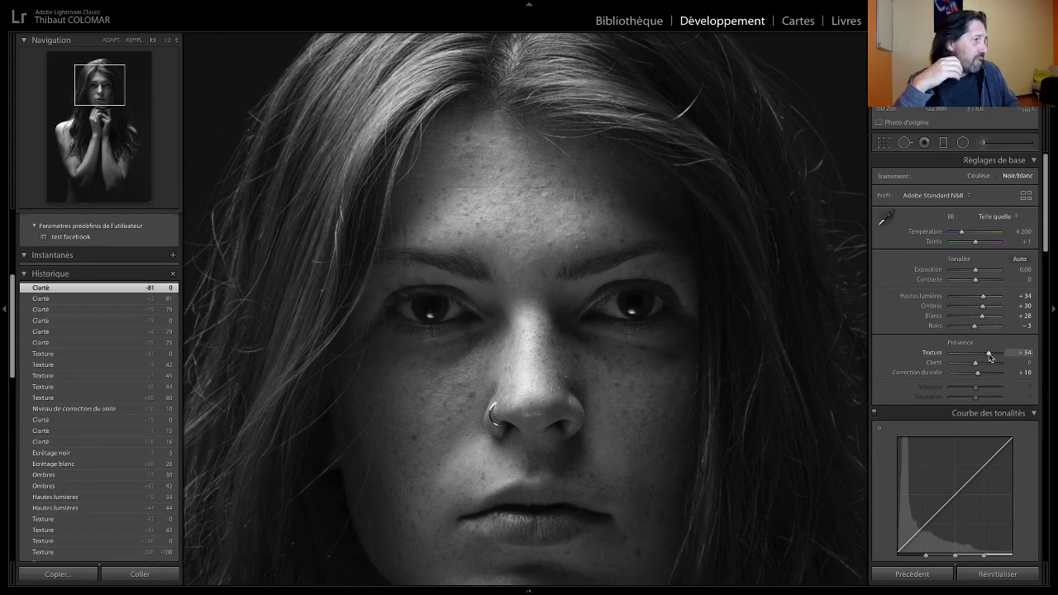
left_click_drag(984, 357, 1012, 359)
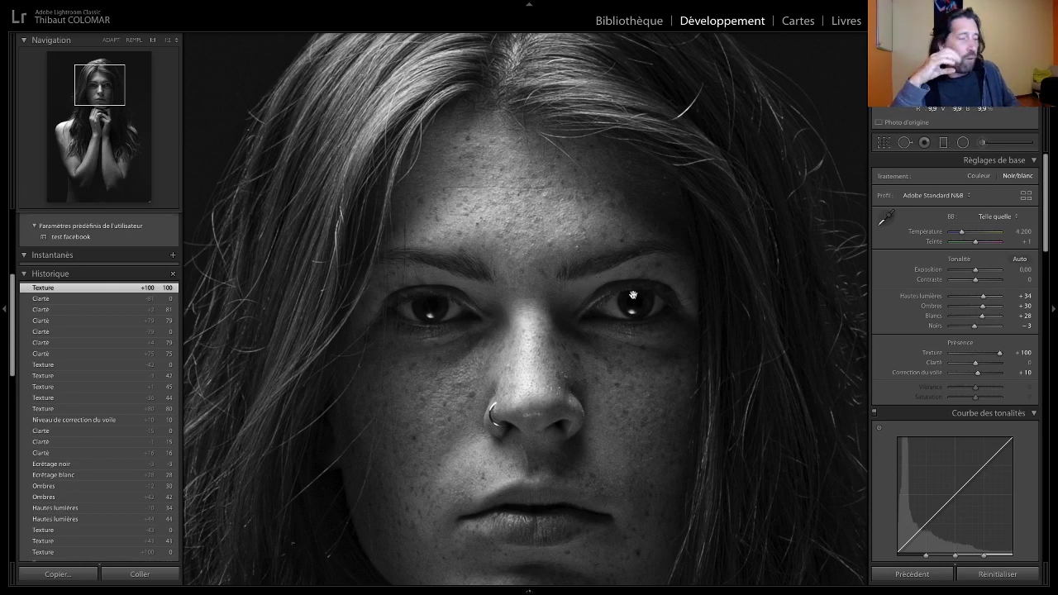
Lower the Texture, compare the whole portrait with and without it, and set Texture to +20.
left_click_drag(1000, 354, 981, 357)
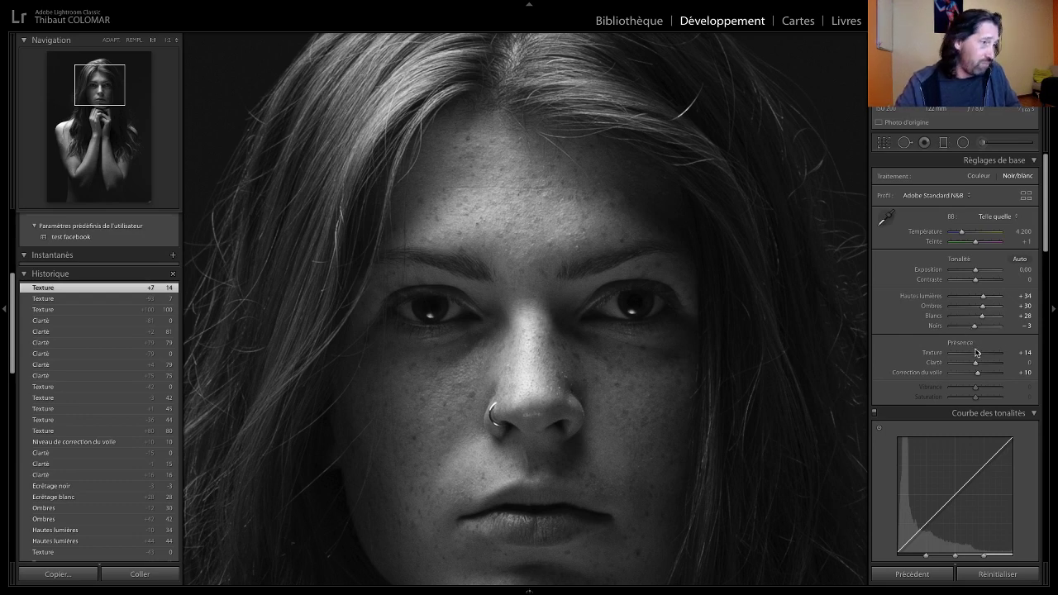
left_click_drag(975, 352, 982, 356)
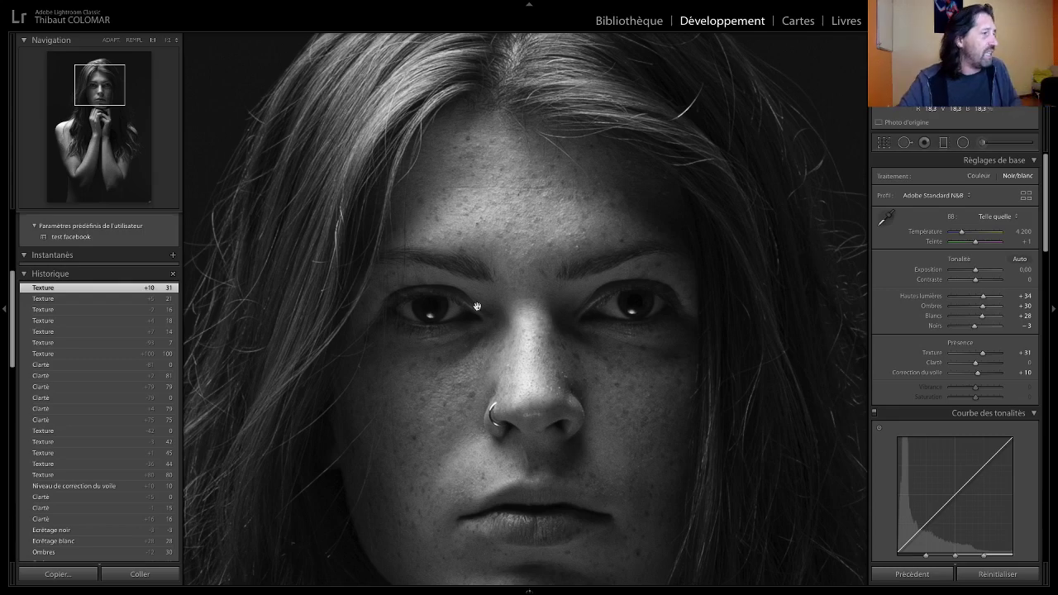
left_click(534, 267)
left_click(534, 267)
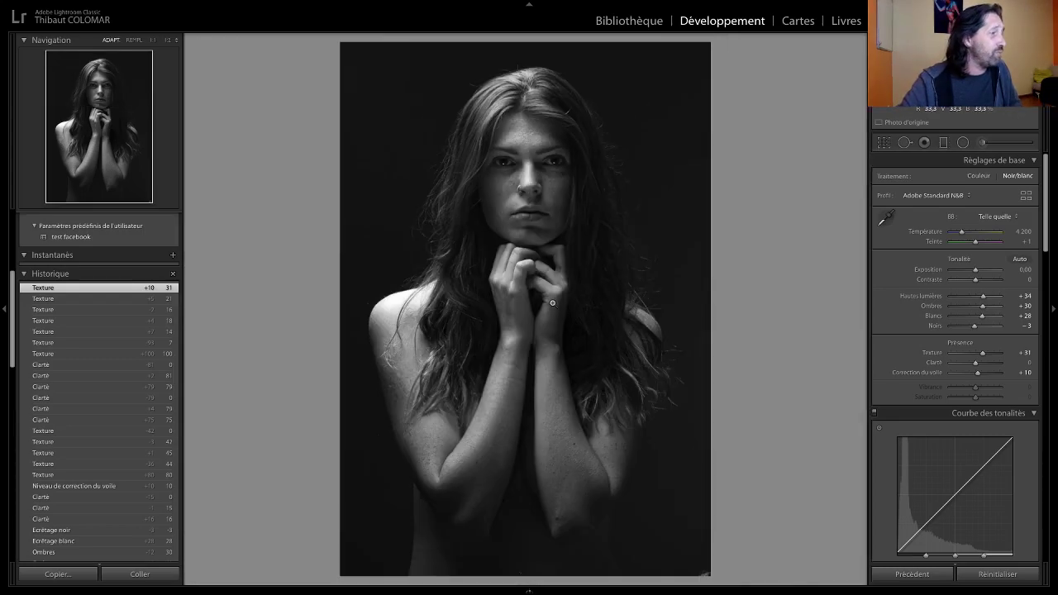
left_click(982, 356)
double_click(981, 356)
left_click_drag(980, 357, 980, 356)
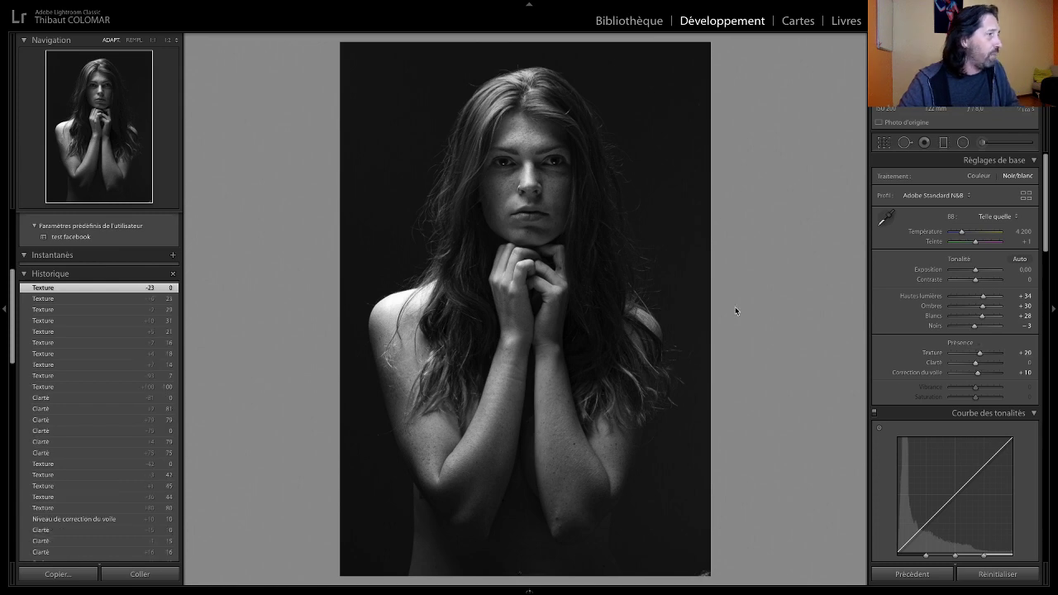
Set Clarté to +5 and check the face up close and in the full portrait.
left_click(526, 130)
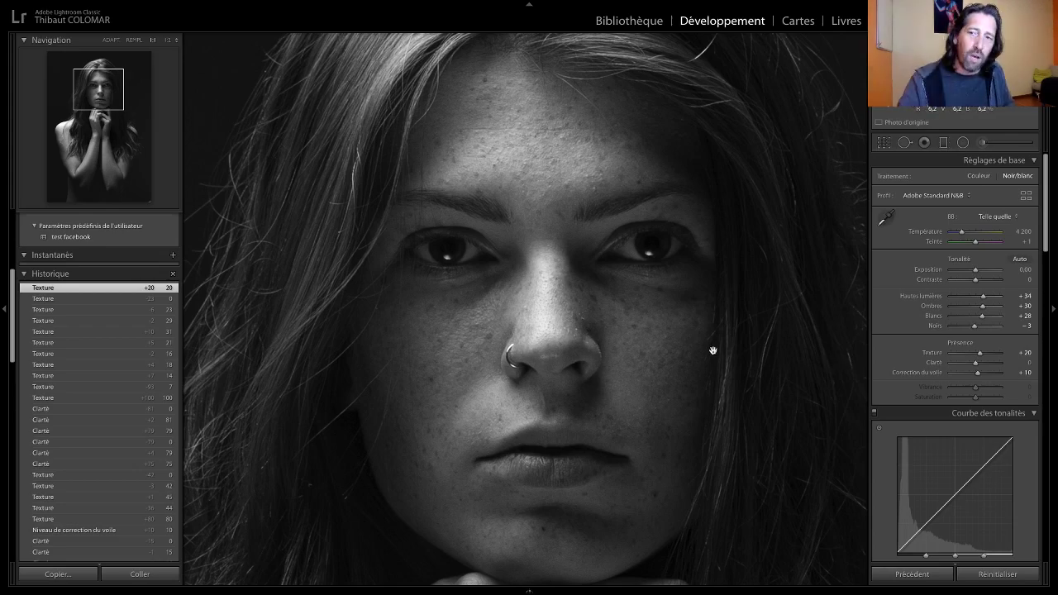
left_click(588, 319)
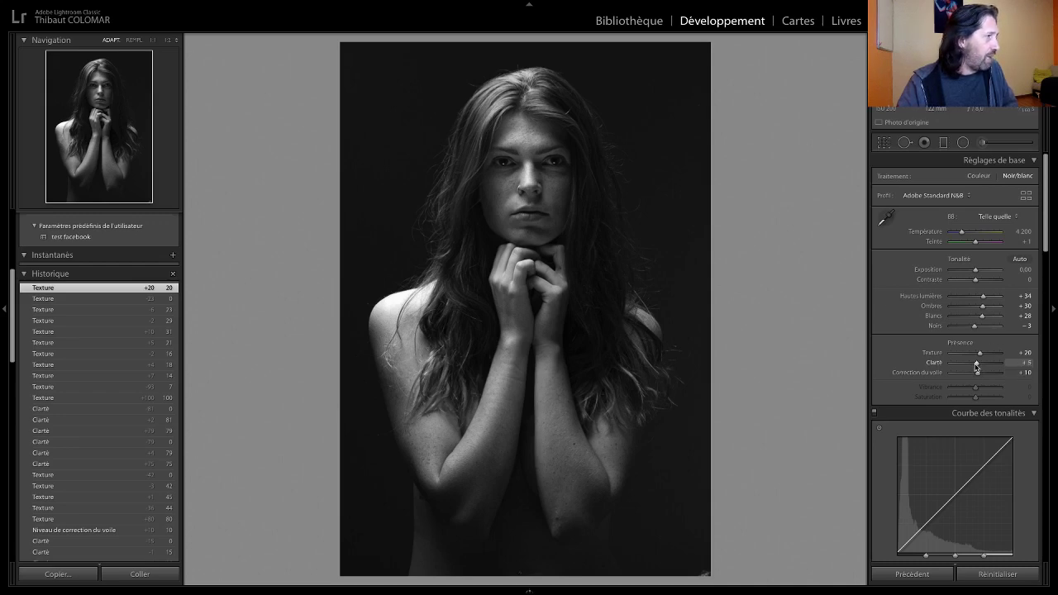
left_click_drag(975, 368, 976, 368)
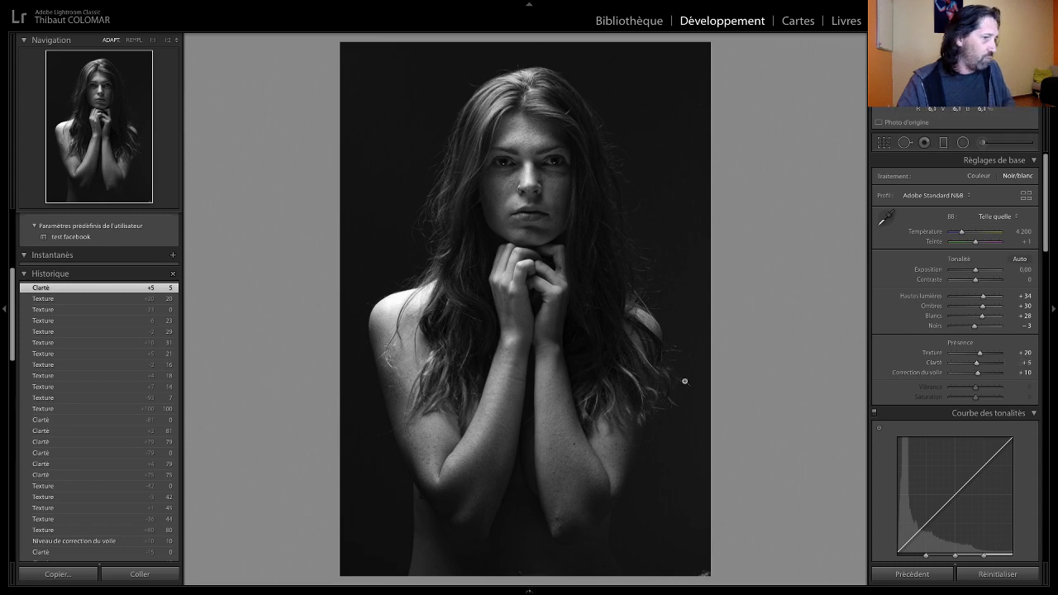
left_click(539, 162)
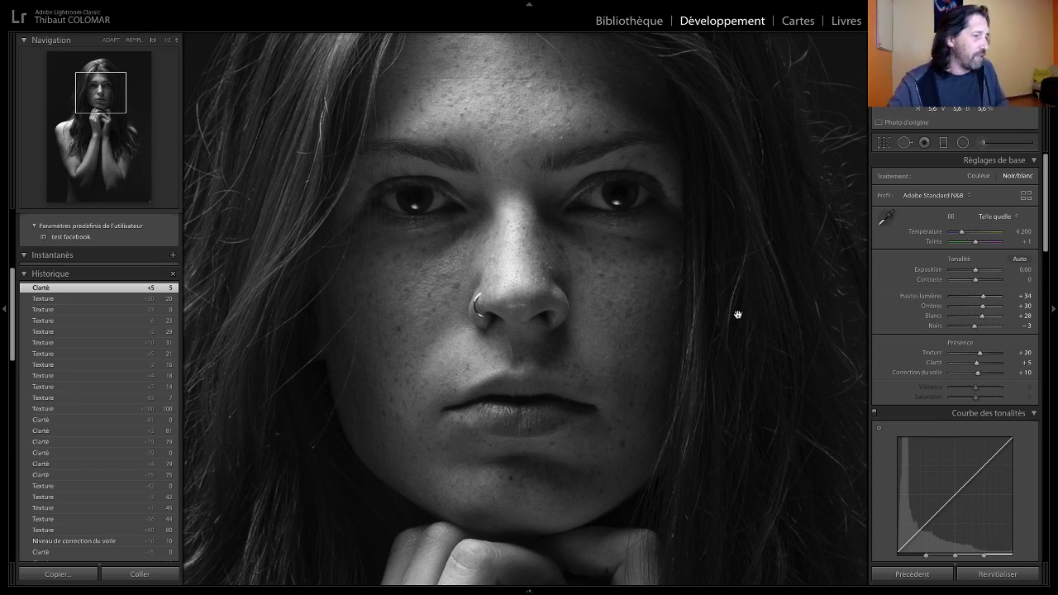
left_click(606, 288)
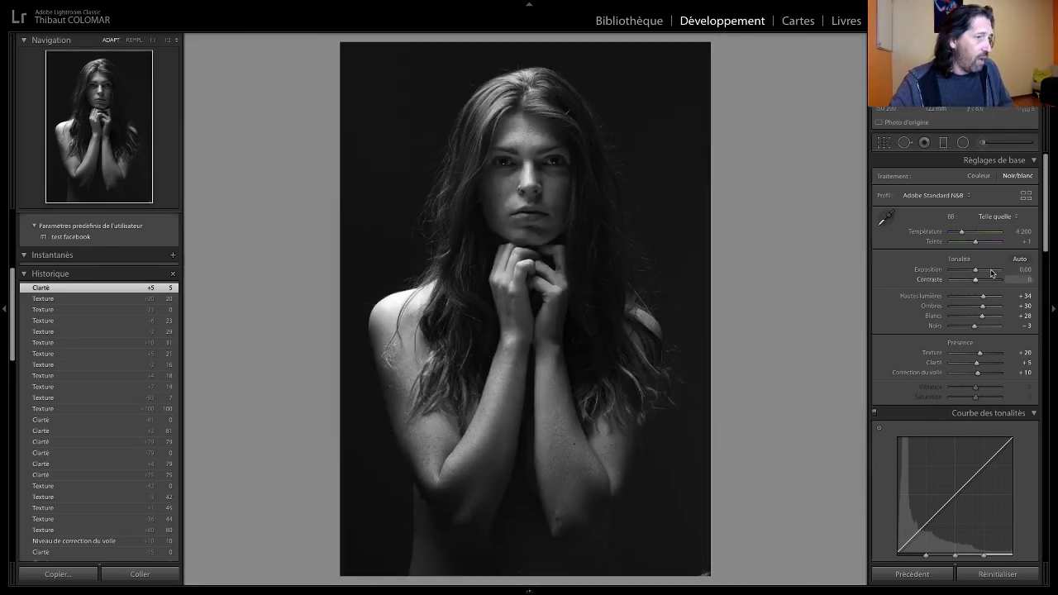
Set the tone curve regions to Hautes lumières +25, Tons clairs −9, Tons sombres +14 and Ombres −5.
left_click_drag(1048, 229, 1048, 306)
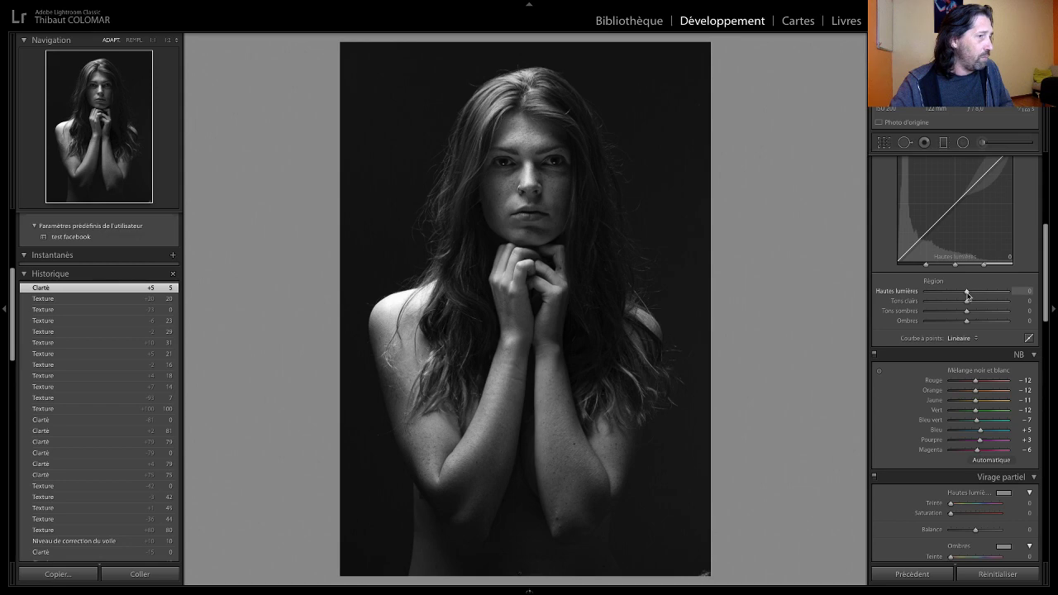
left_click_drag(967, 294, 964, 326)
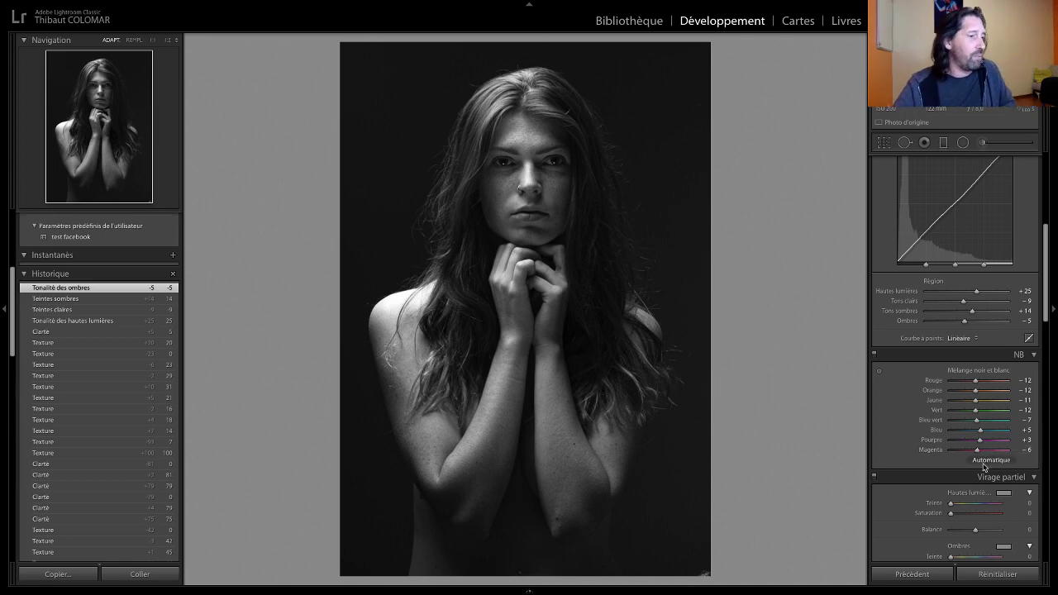
Compare and apply the automatic black-and-white mix, then set Vert to −11, Jaune to −11, Orange to +7 and Rouge to +21.
left_click(987, 461)
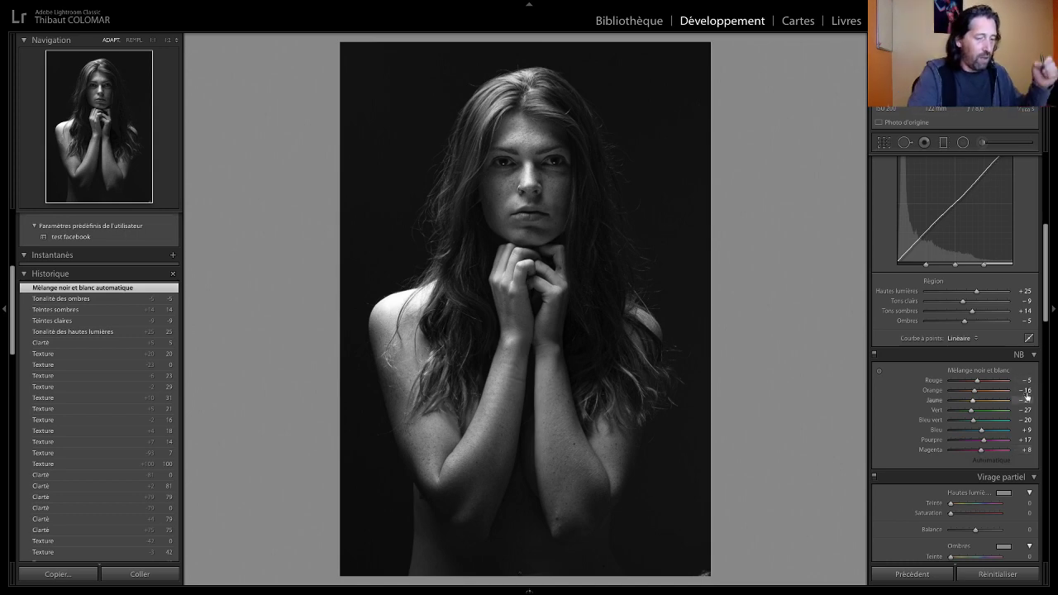
key("ctrl+z")
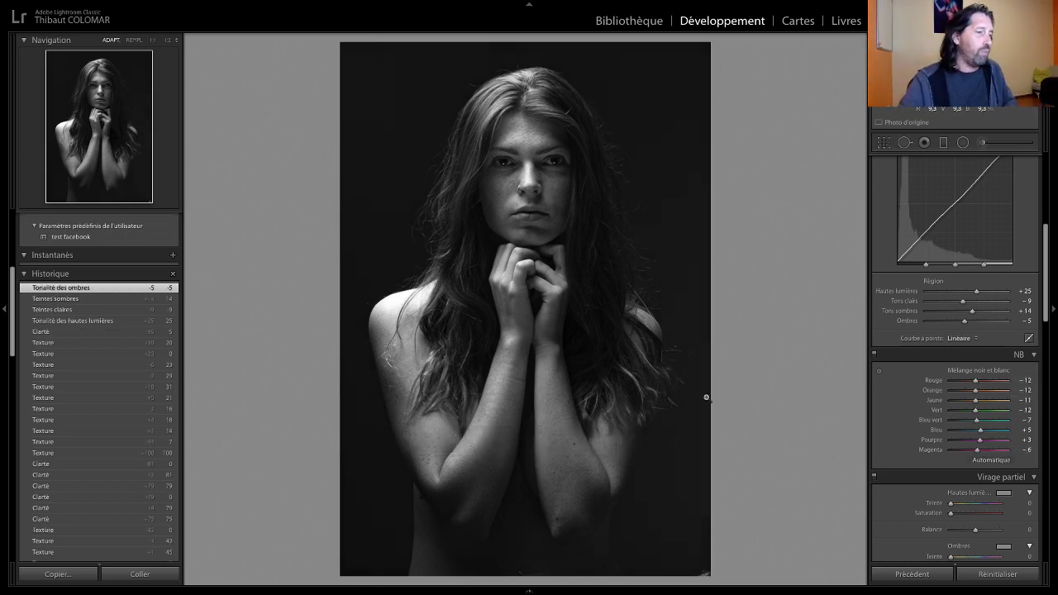
left_click(982, 464)
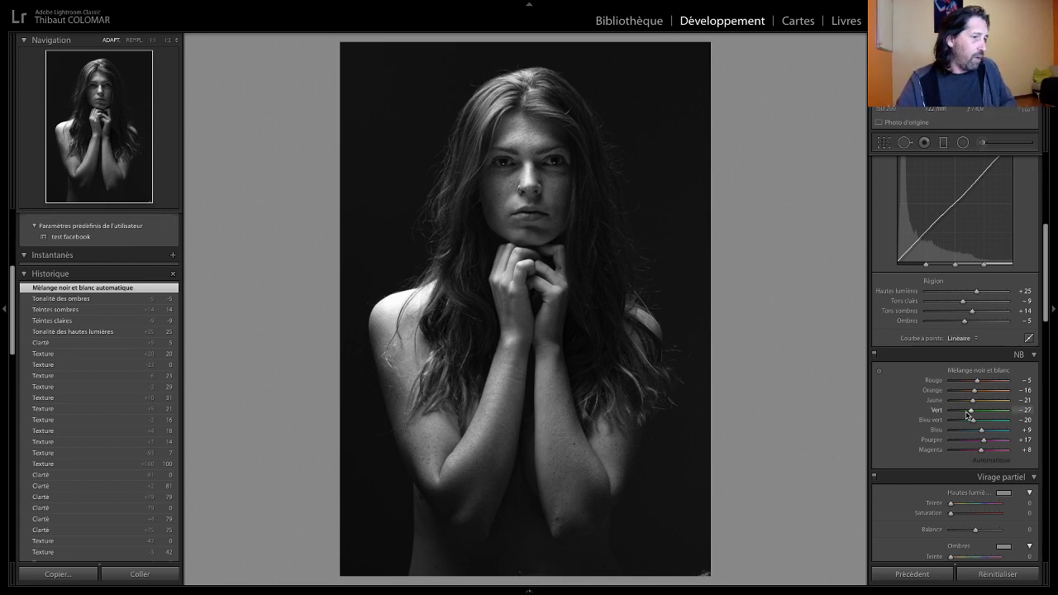
left_click_drag(967, 415, 971, 393)
left_click_drag(971, 392, 982, 394)
left_click_drag(978, 384, 983, 385)
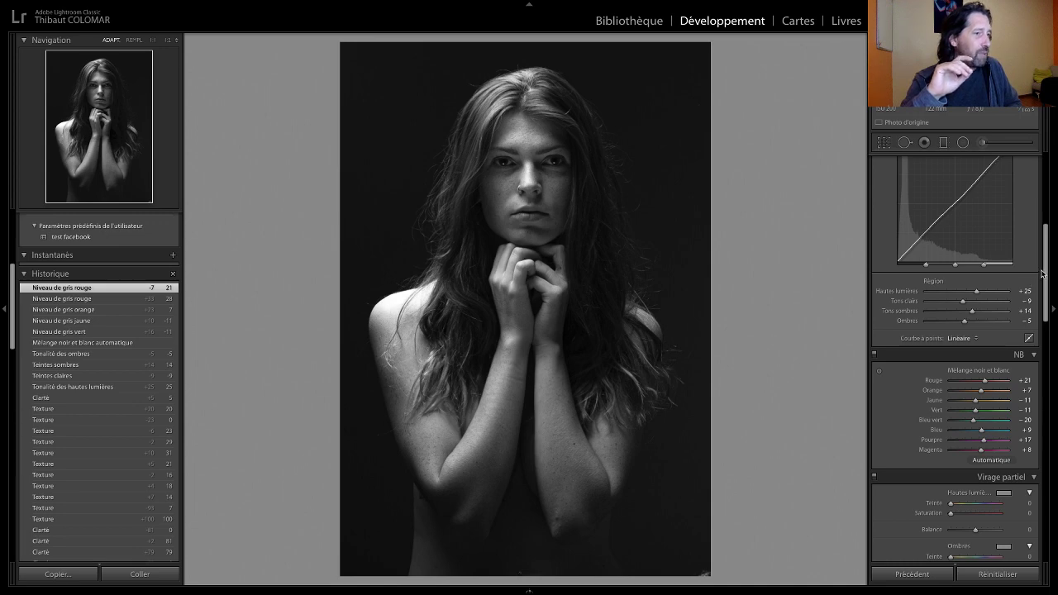
Enable the lens profile correction for the photo.
left_click_drag(1045, 273, 1043, 413)
left_click(881, 305)
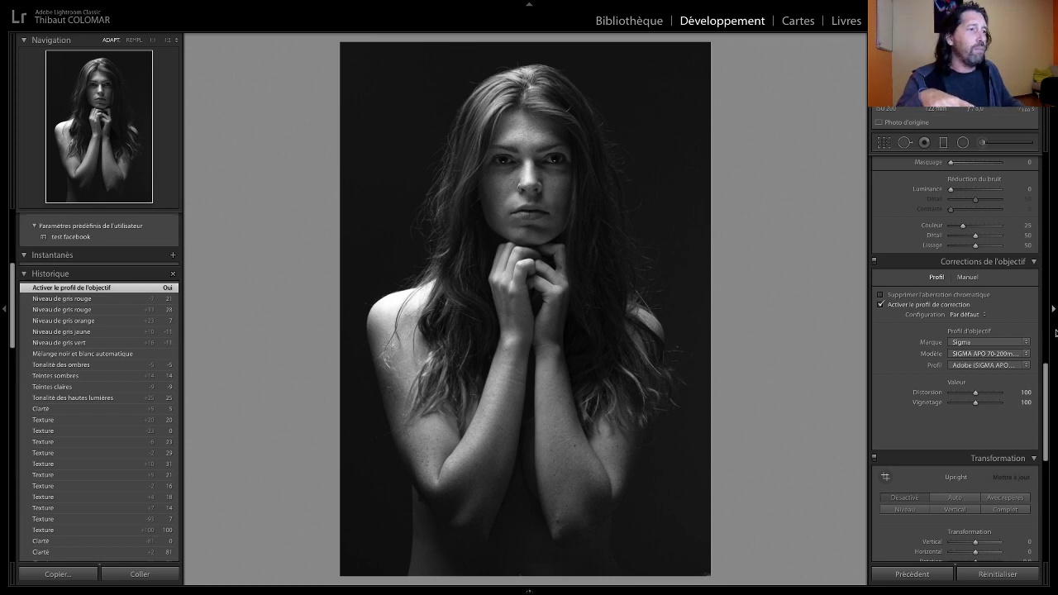
scroll(932, 248, "up", 10)
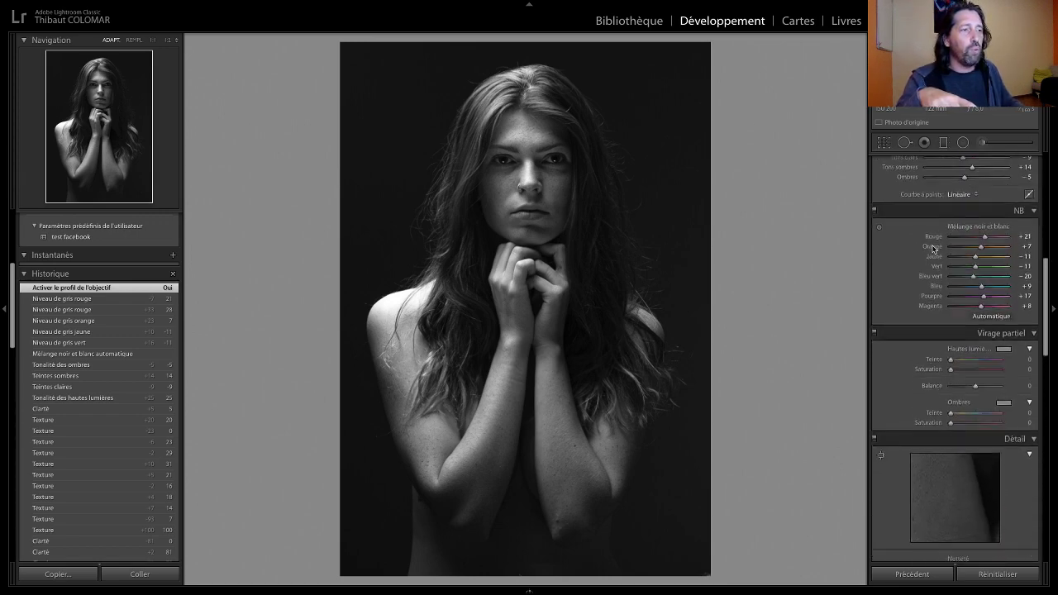
scroll(932, 248, "down", 5)
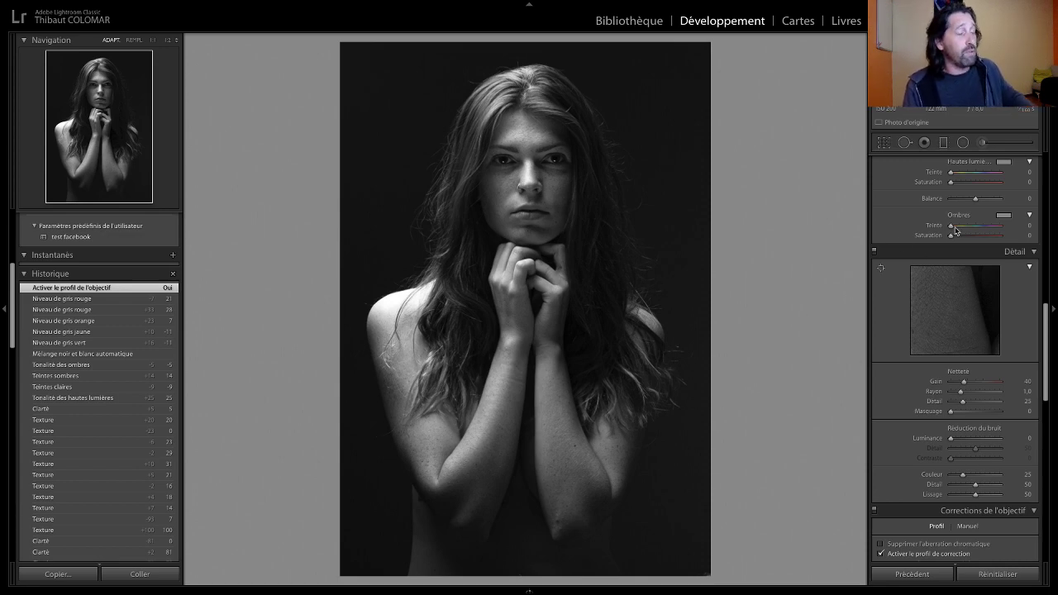
scroll(956, 232, "up", 5)
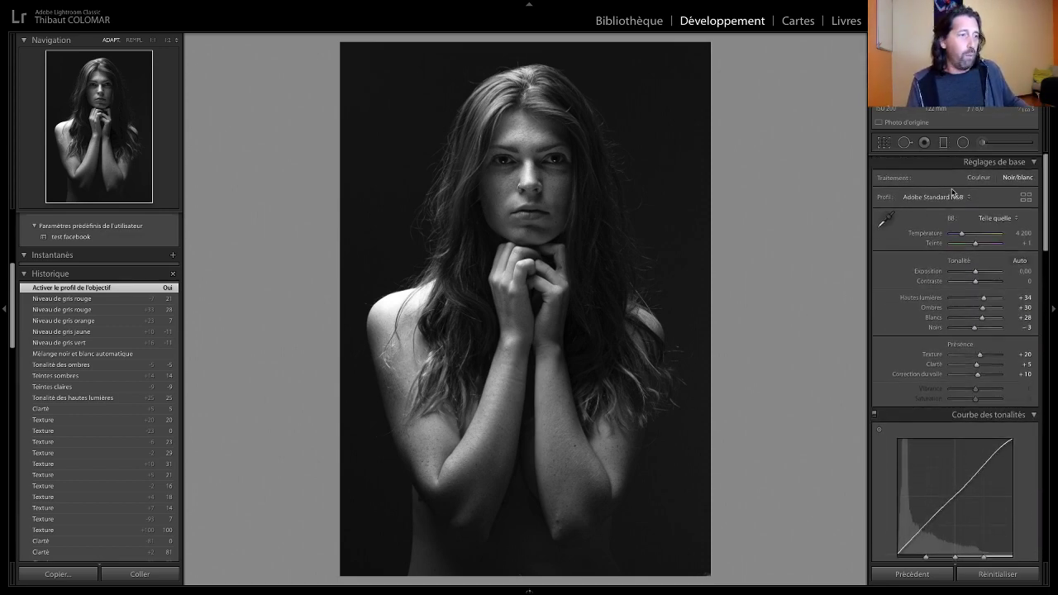
mouse_move(352, 5)
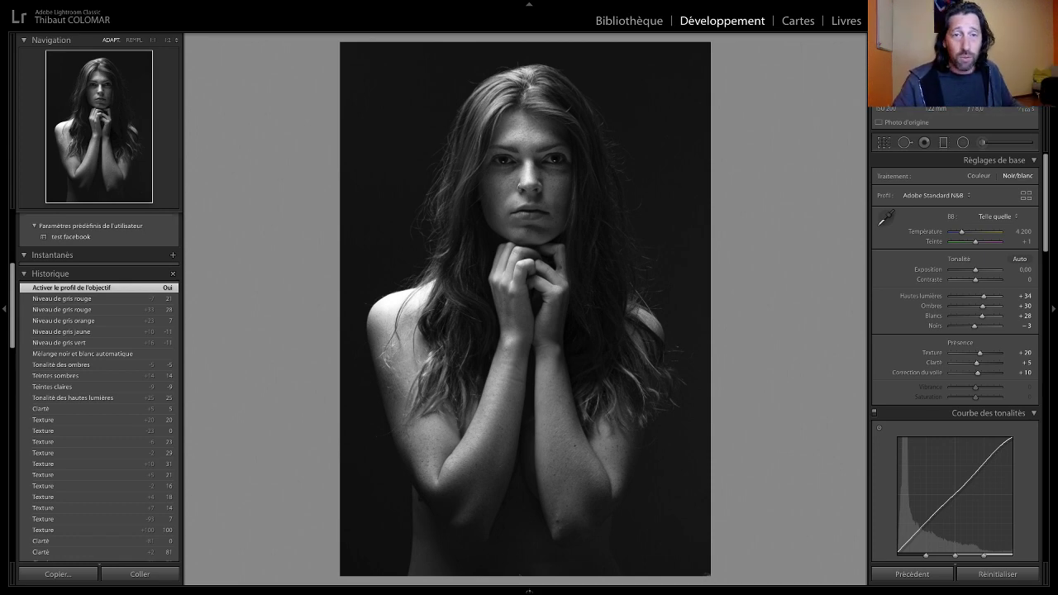
scroll(872, 402, "down", 15)
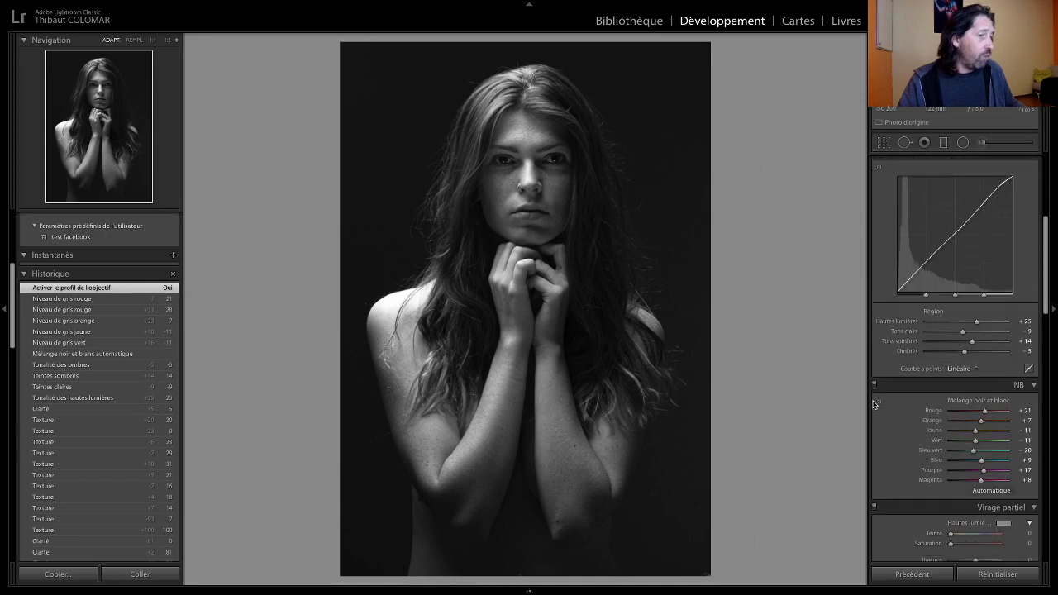
scroll(873, 405, "down", 12)
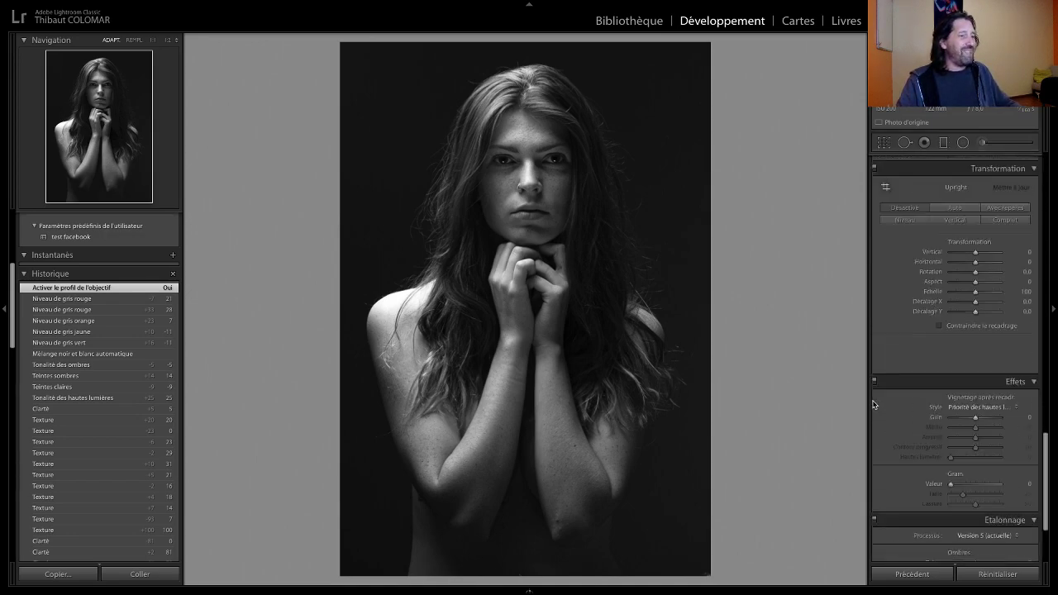
scroll(873, 404, "up", 20)
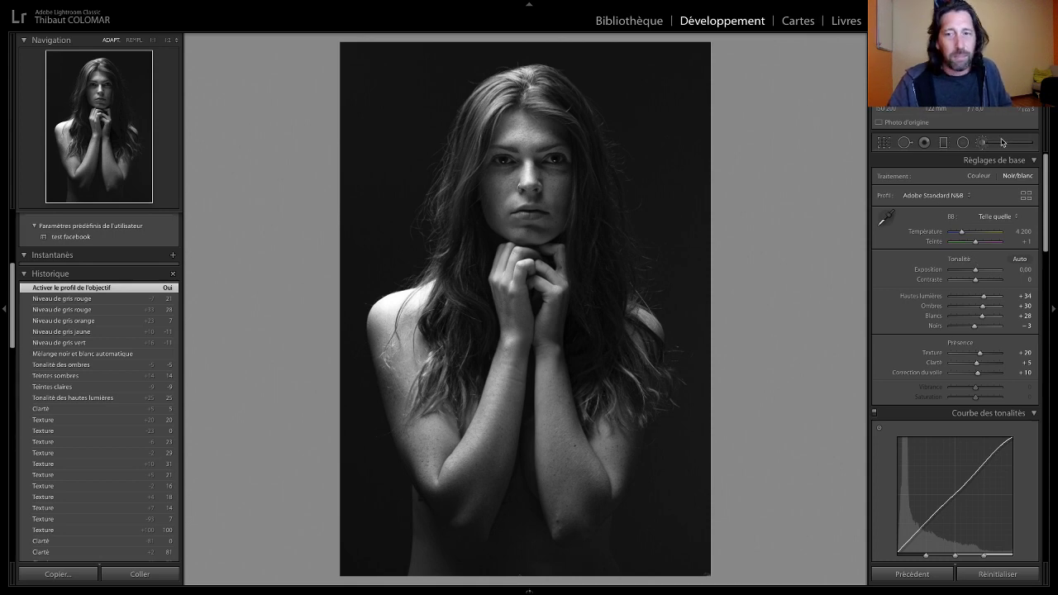
Try the Adobe Monochrome profile on the portrait and restore the Adobe Standard N&B profile.
left_click(936, 198)
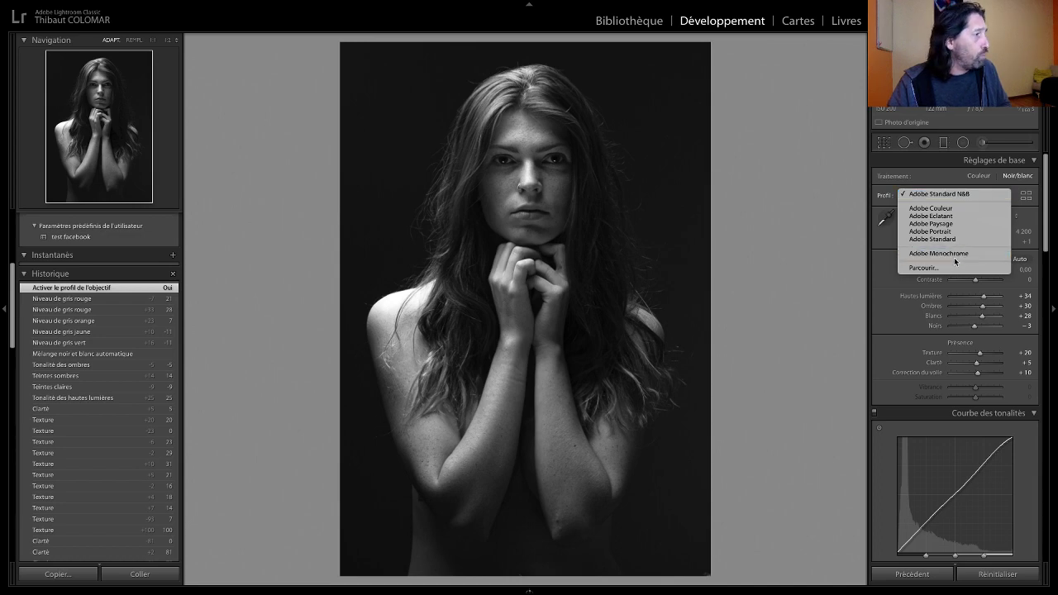
left_click(956, 255)
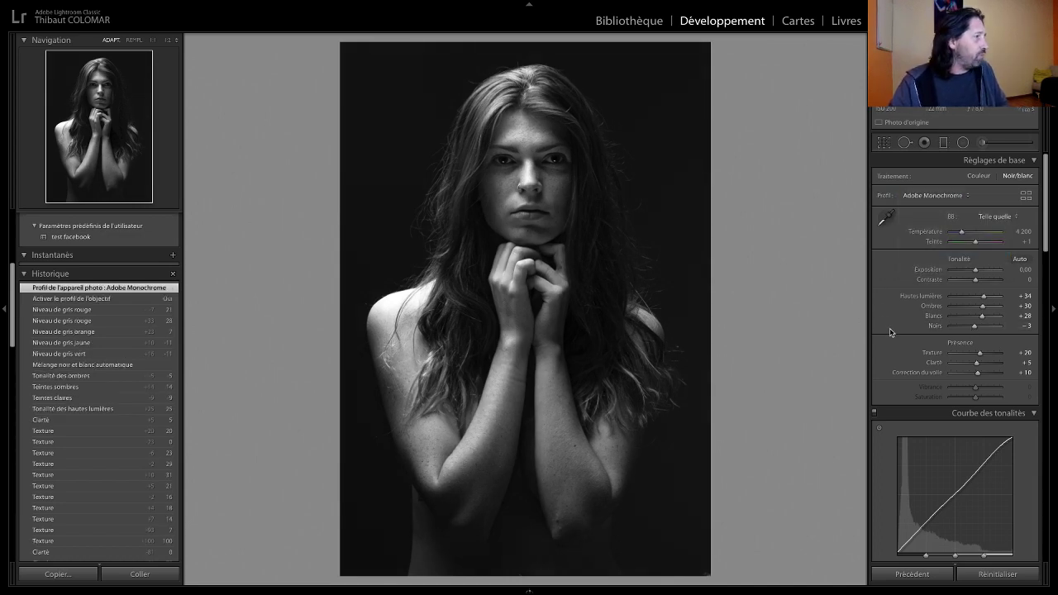
left_click(938, 196)
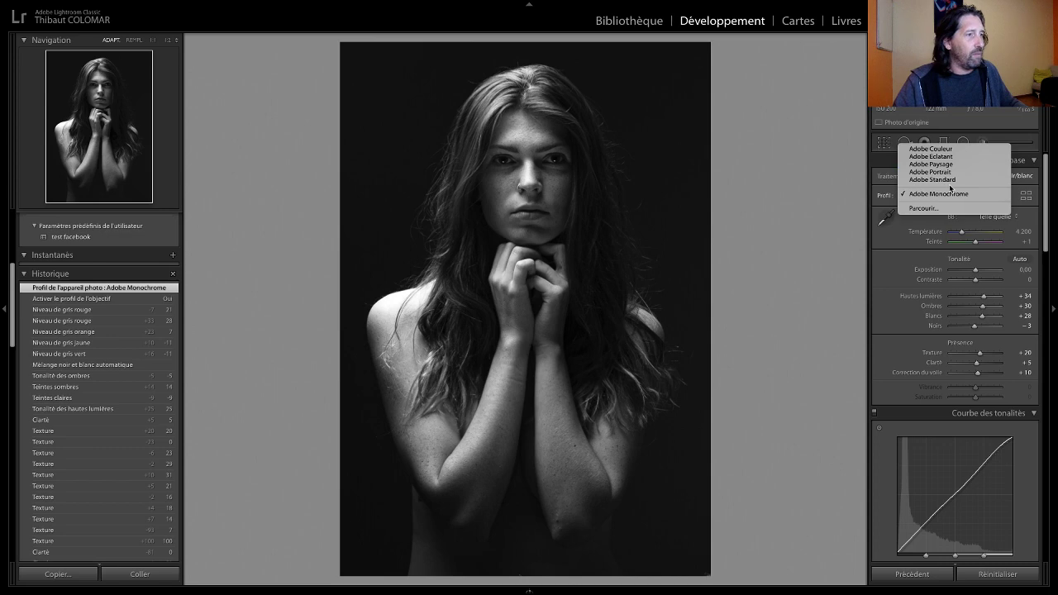
left_click(893, 281)
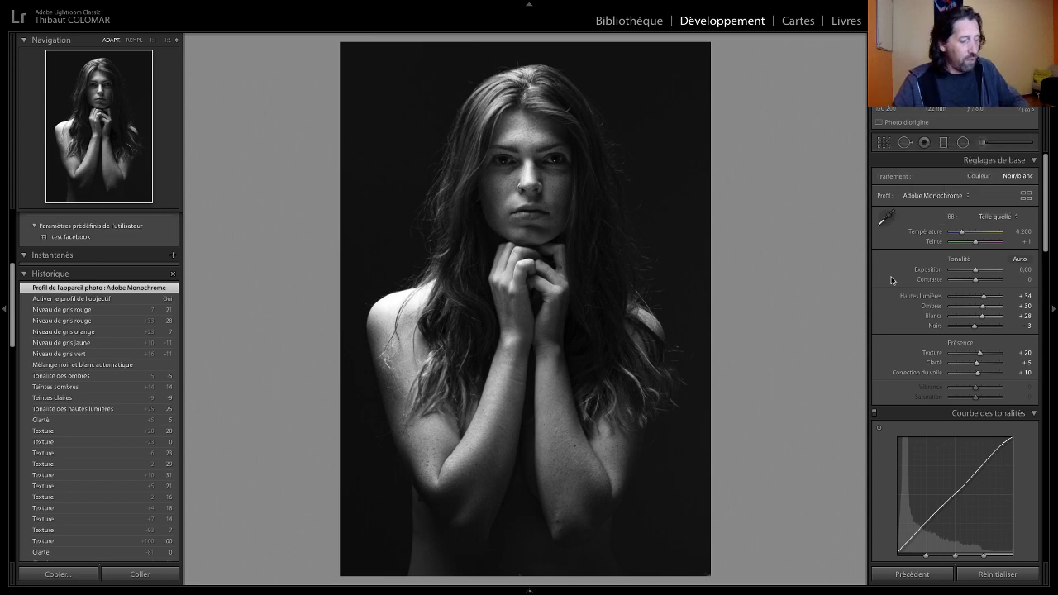
key("ctrl+z")
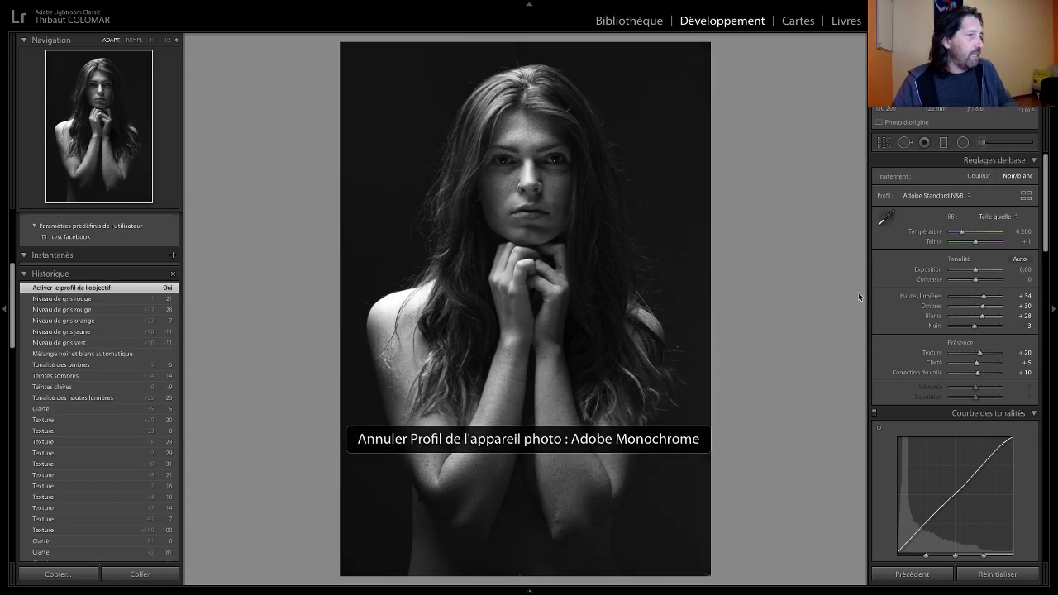
left_click(942, 197)
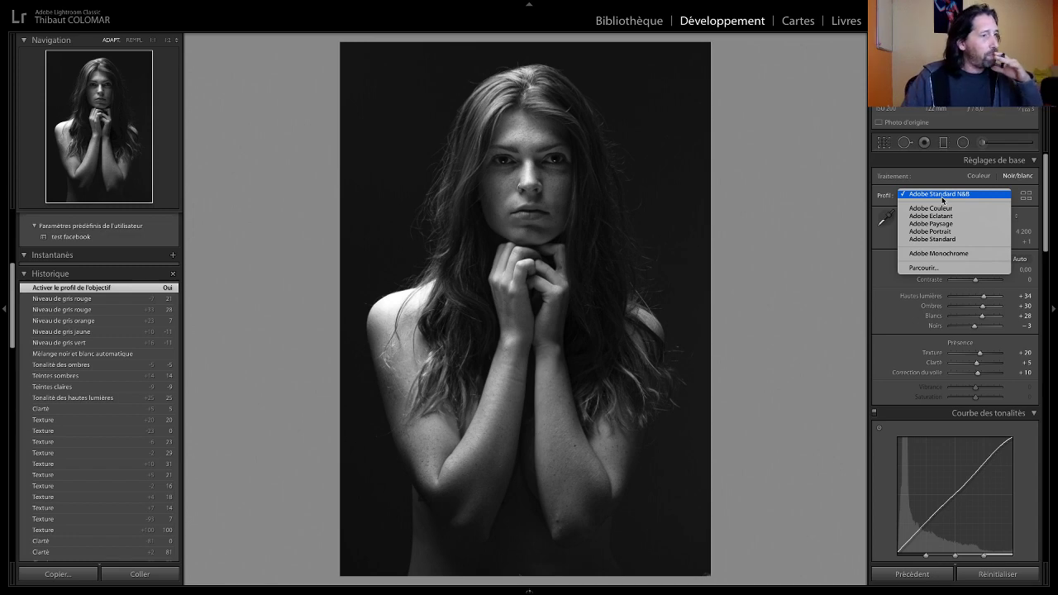
left_click(871, 347)
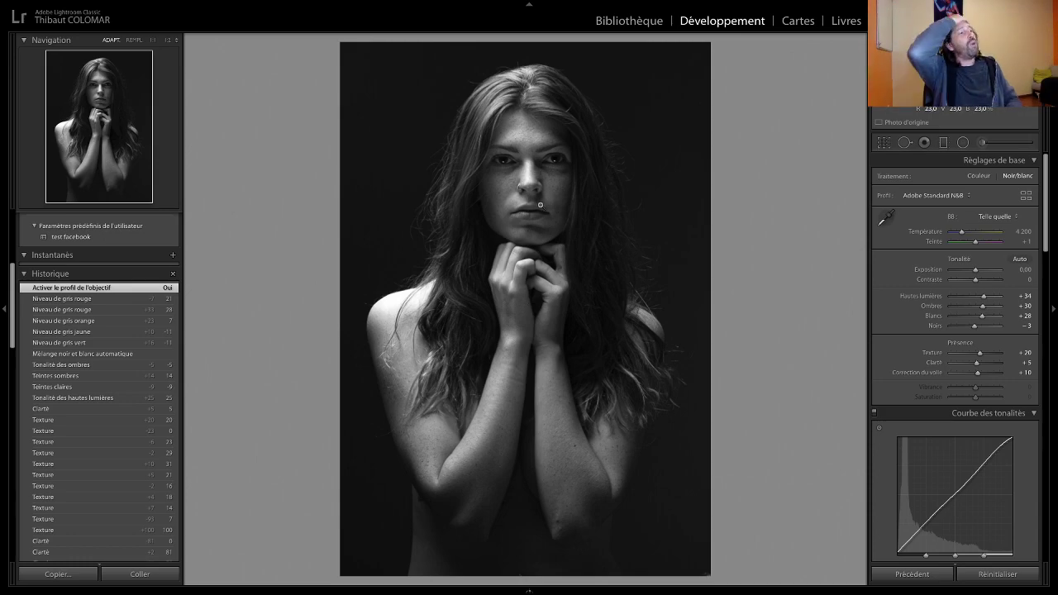
Check the face up close and send the photo to Adobe Photoshop CC 2019 for editing.
left_click(532, 138)
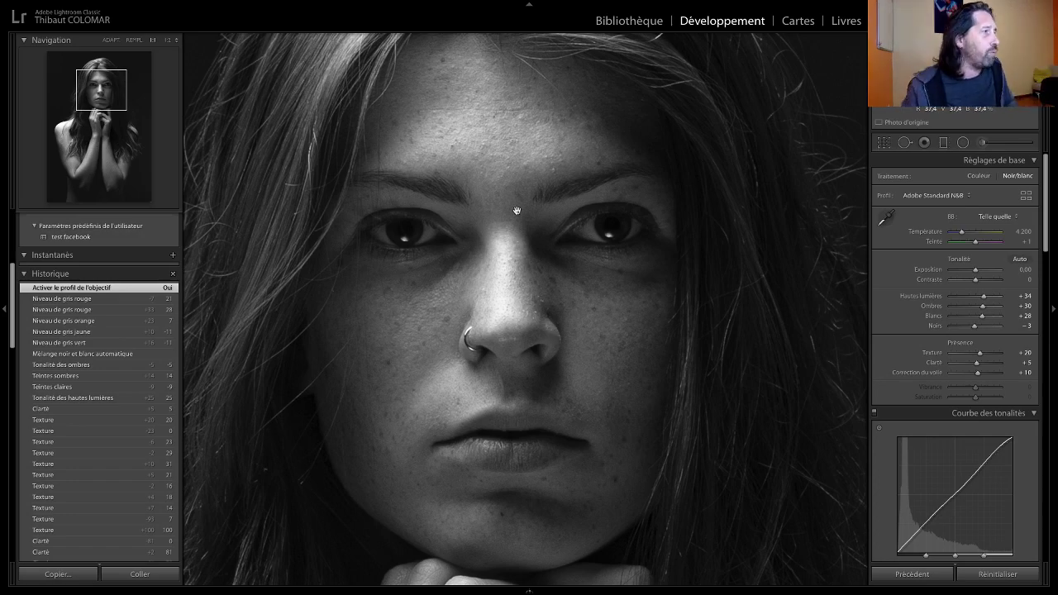
left_click(509, 246)
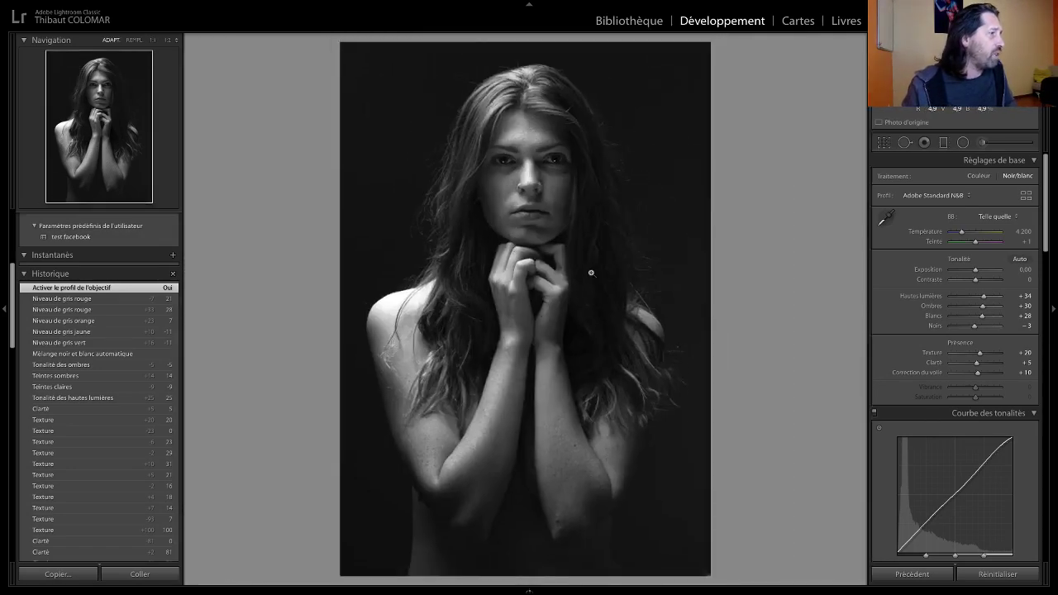
left_click(523, 196)
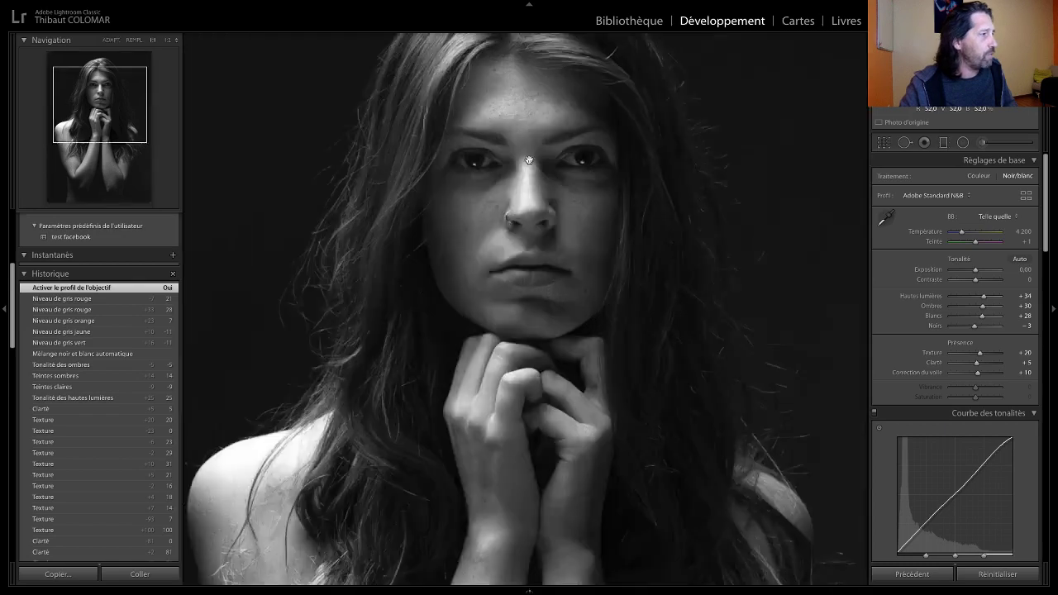
left_click_drag(537, 181, 532, 289)
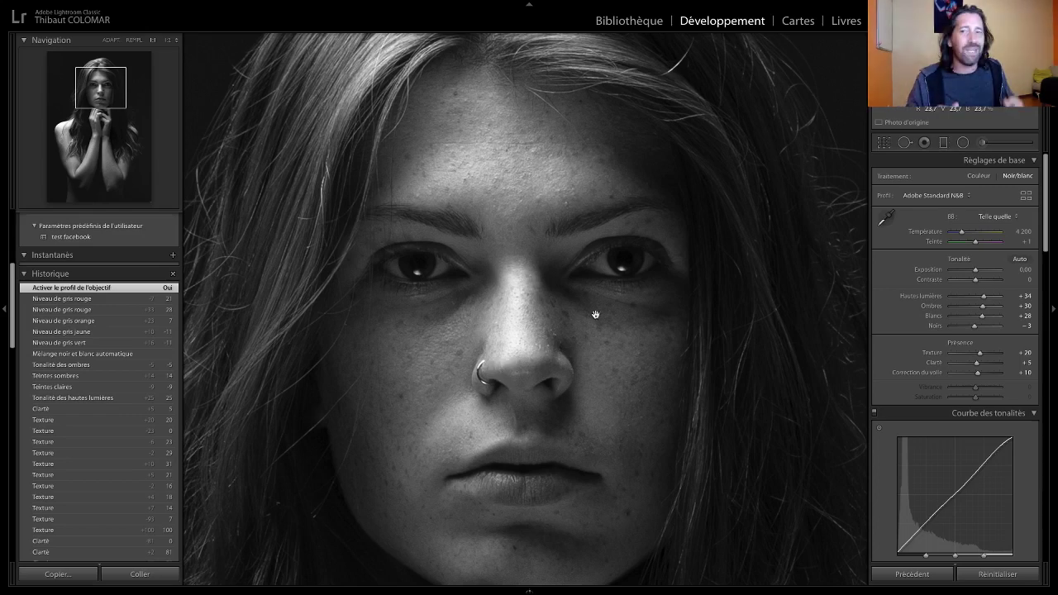
right_click(509, 260)
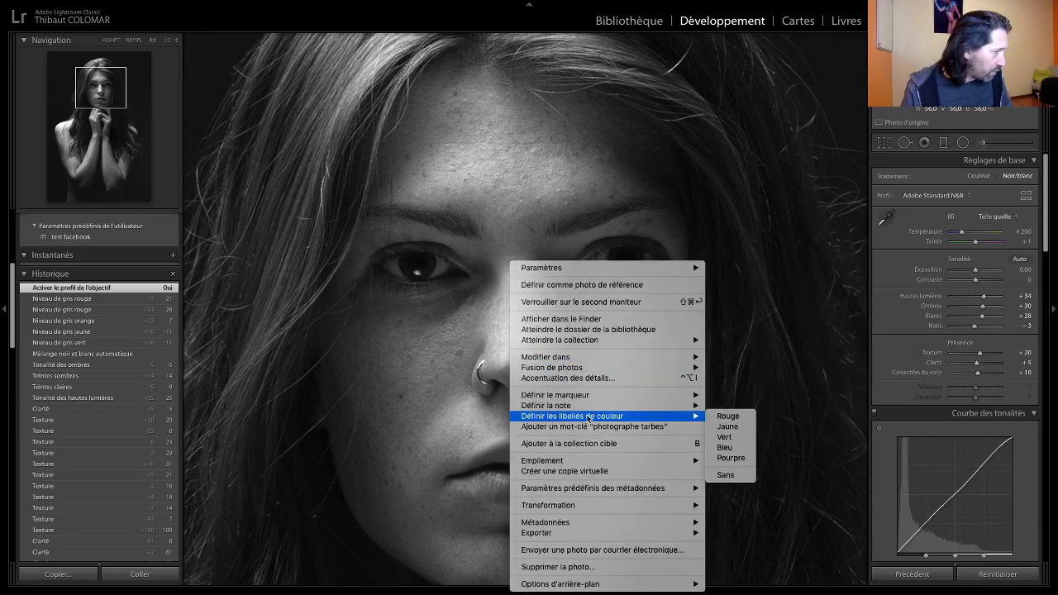
mouse_move(559, 359)
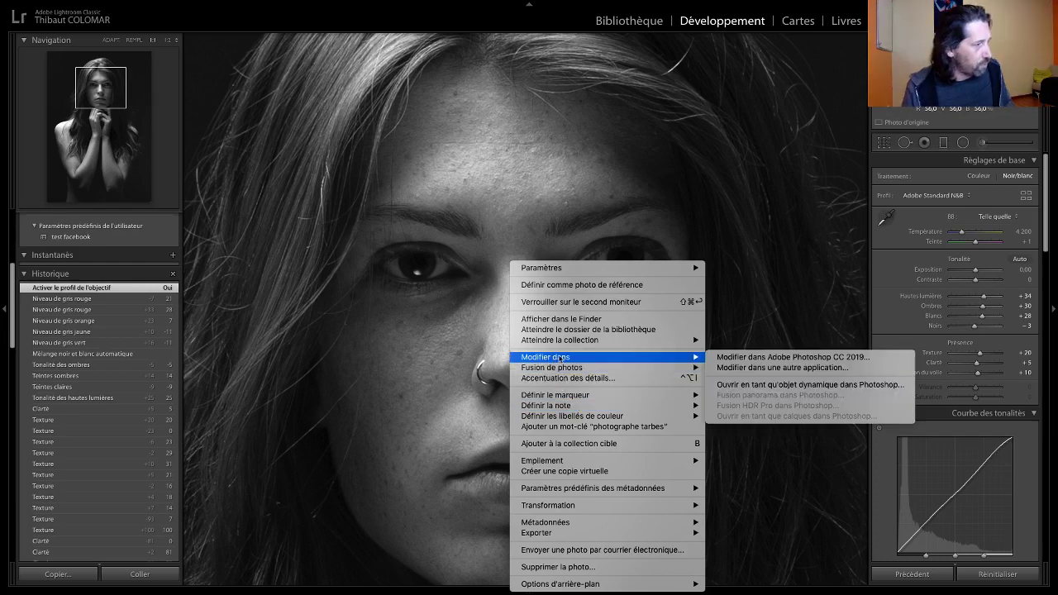
left_click(734, 357)
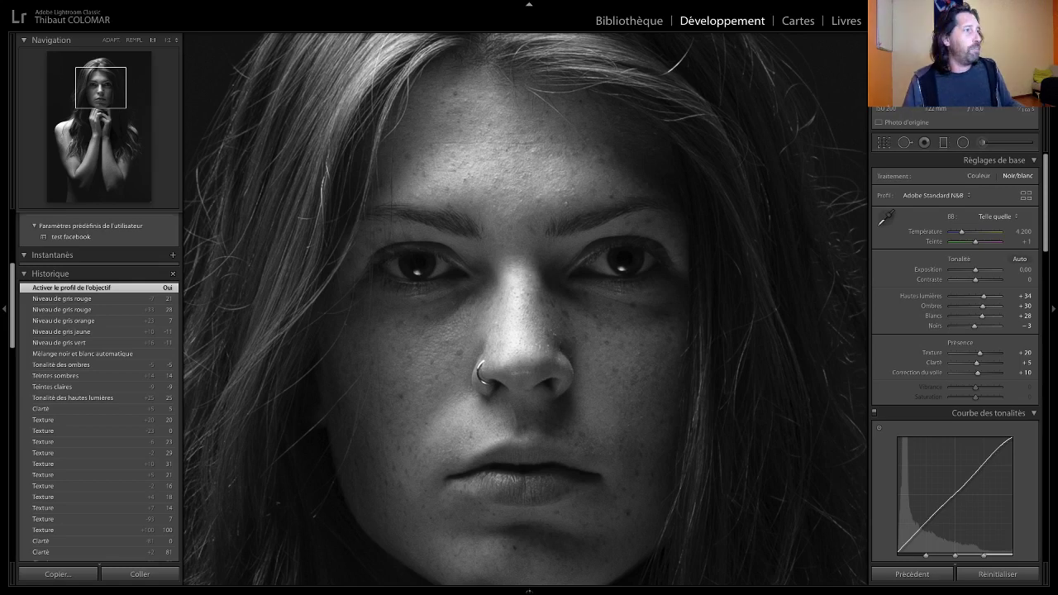
Take Lightroom out of full-screen display, switch to Photoshop and fit its window with the portrait to the screen.
mouse_move(201, 3)
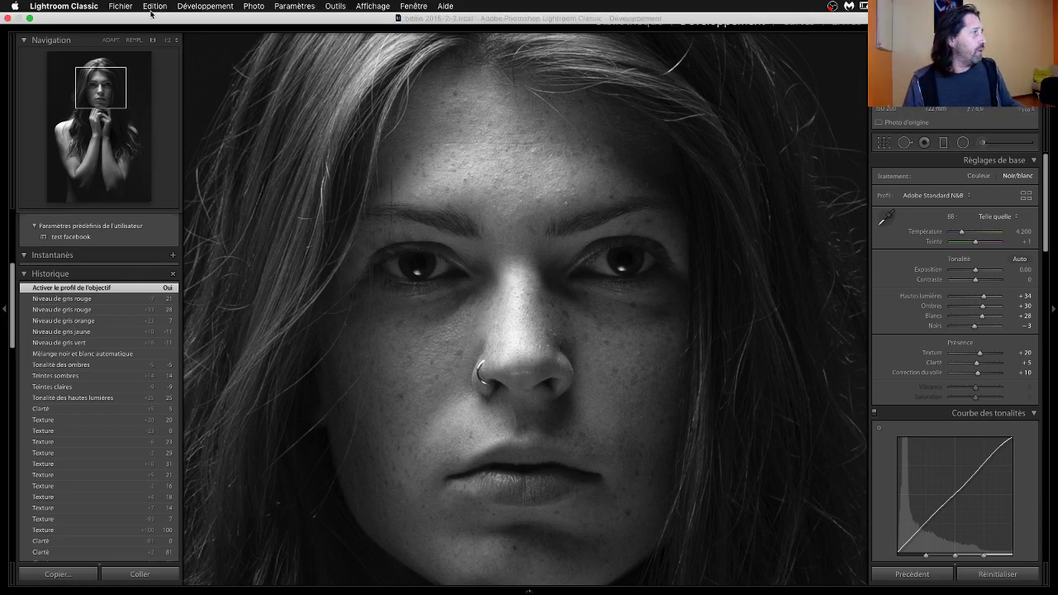
left_click(29, 17)
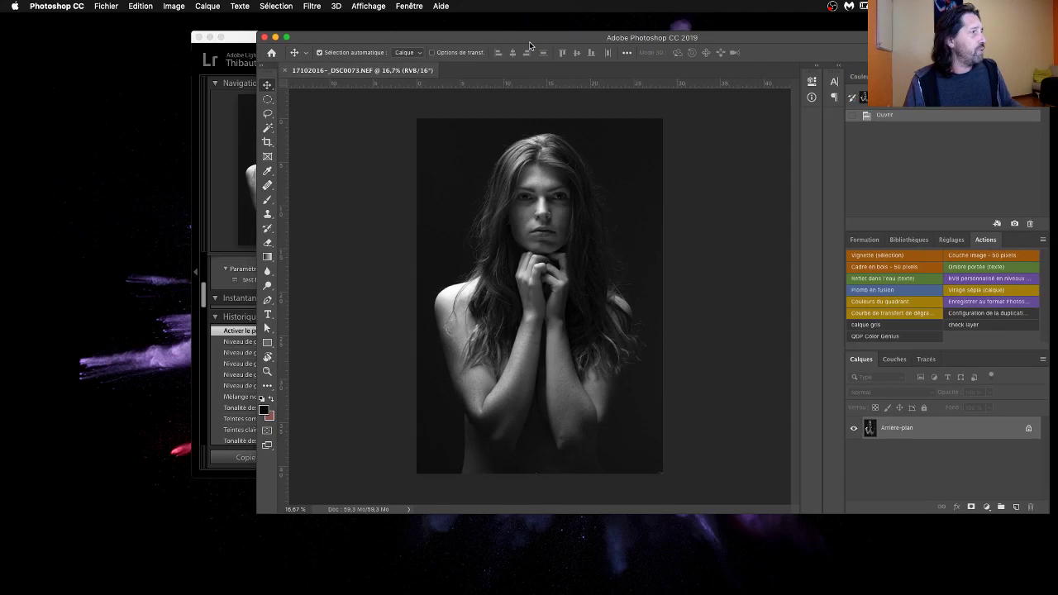
left_click_drag(529, 41, 312, 24)
key("ctrl+Up")
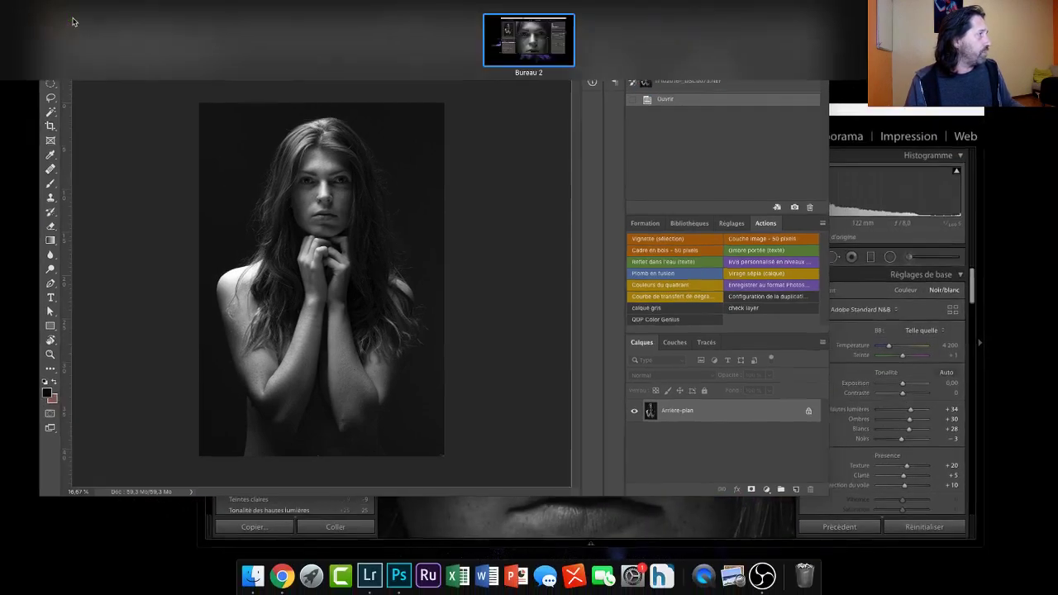
left_click(306, 254)
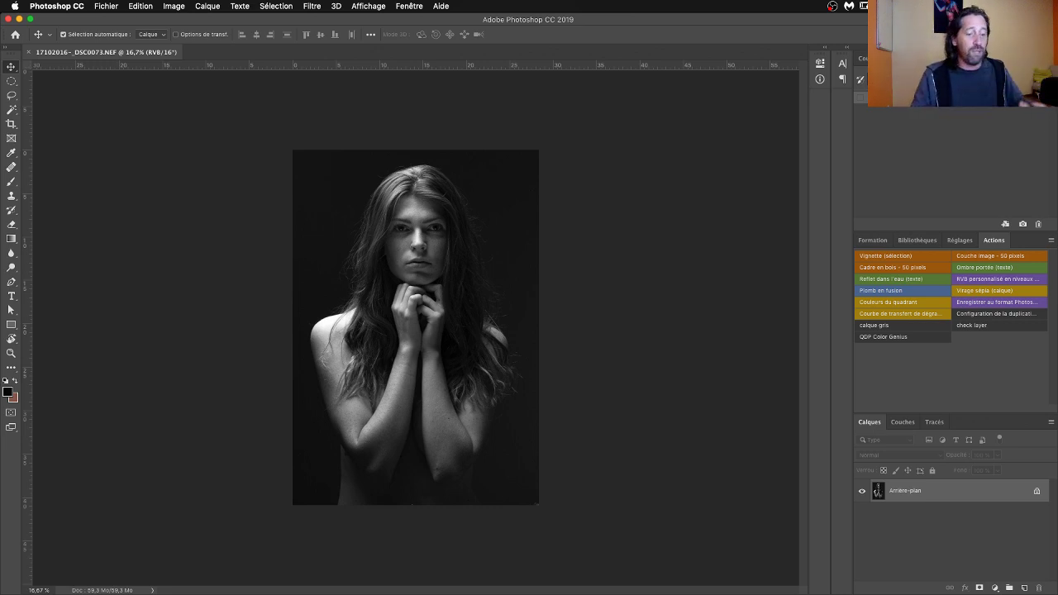
Duplicate the Arrière-plan layer of the portrait.
key("super+plus")
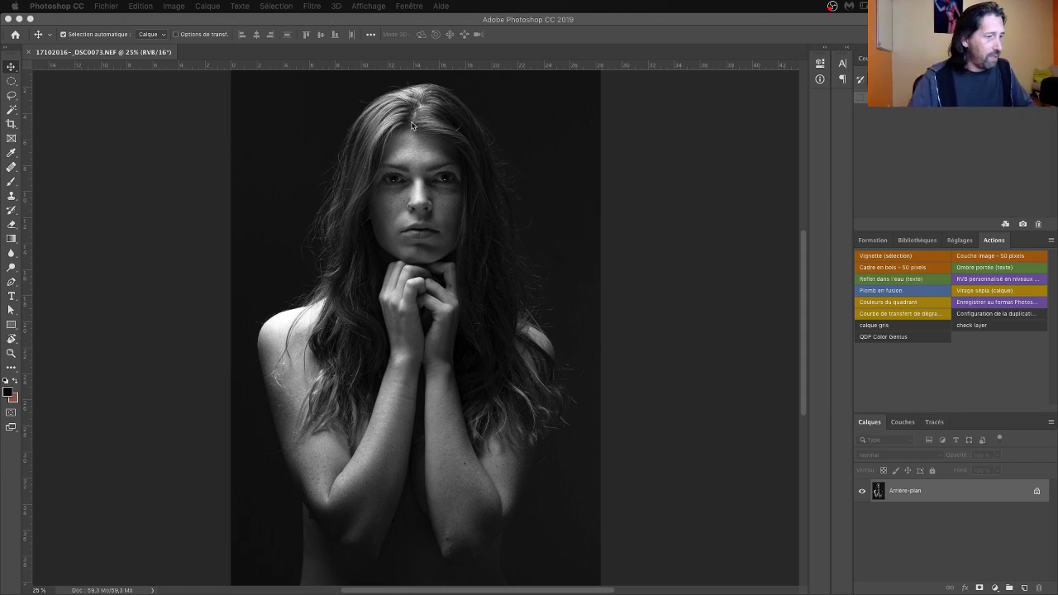
left_click(939, 493)
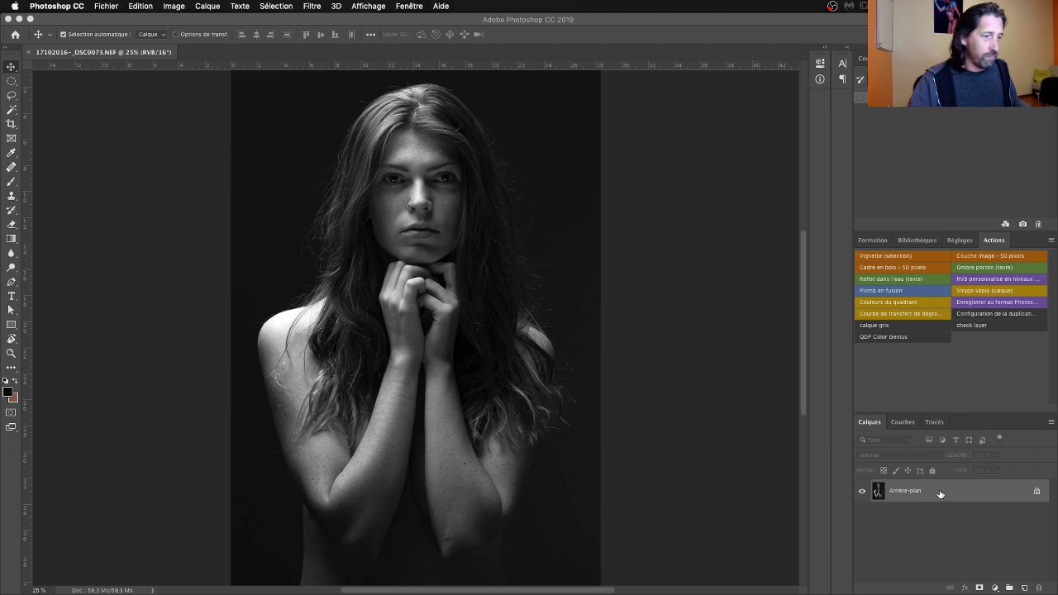
key("super+j")
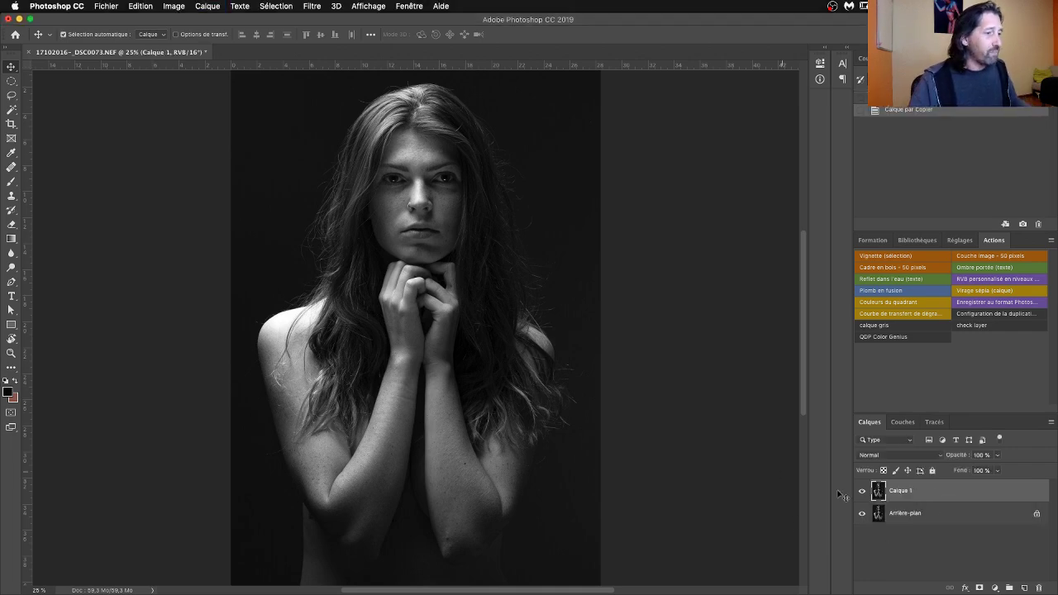
left_click(862, 491)
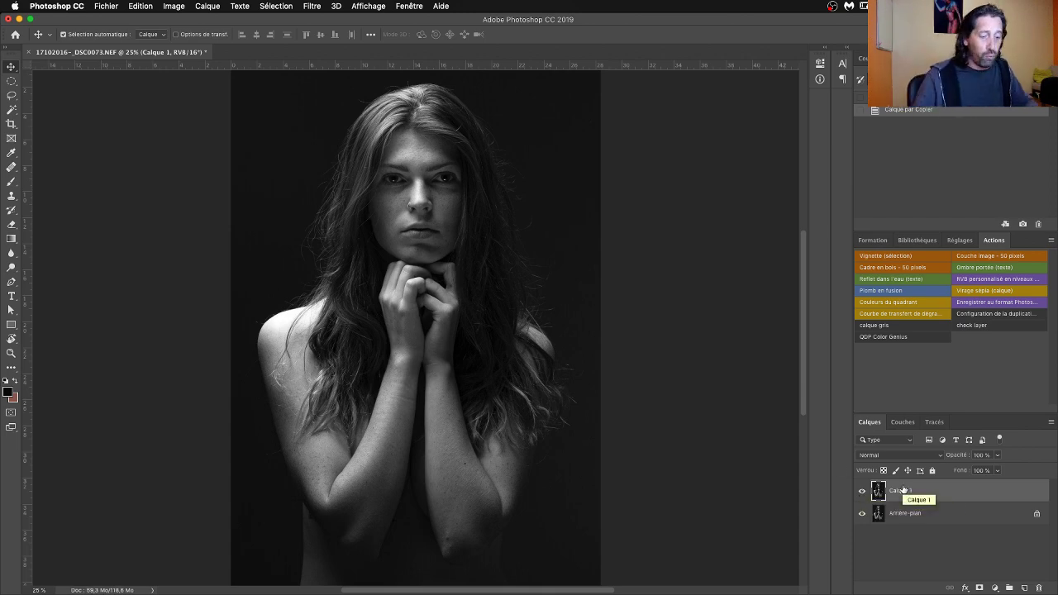
Add a new empty layer above the duplicated portrait layer.
key("super+plus")
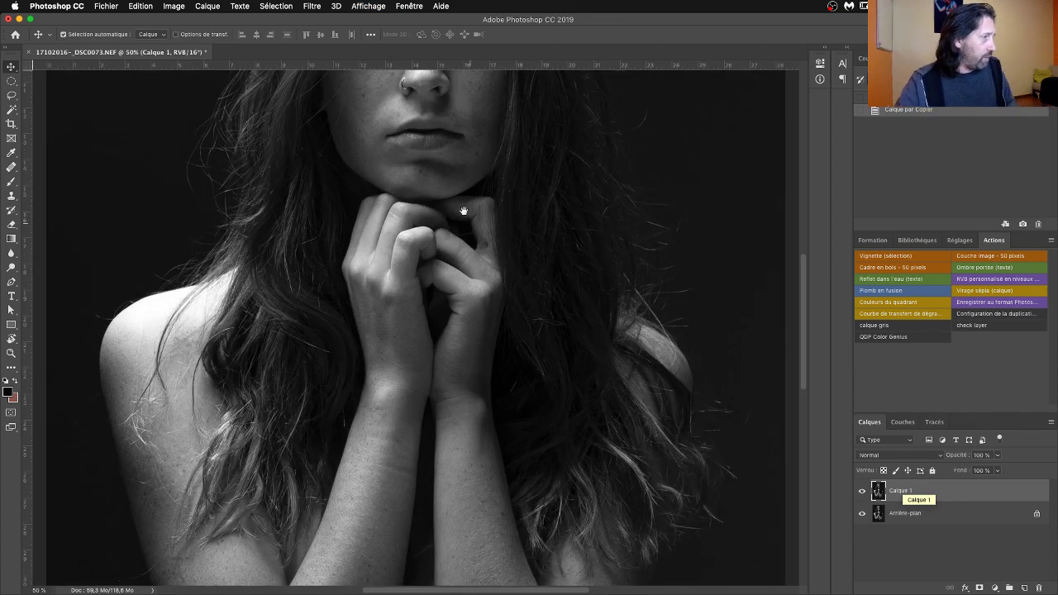
left_click_drag(468, 218, 509, 398)
key("super+r")
left_click_drag(473, 301, 468, 342)
left_click(1023, 588)
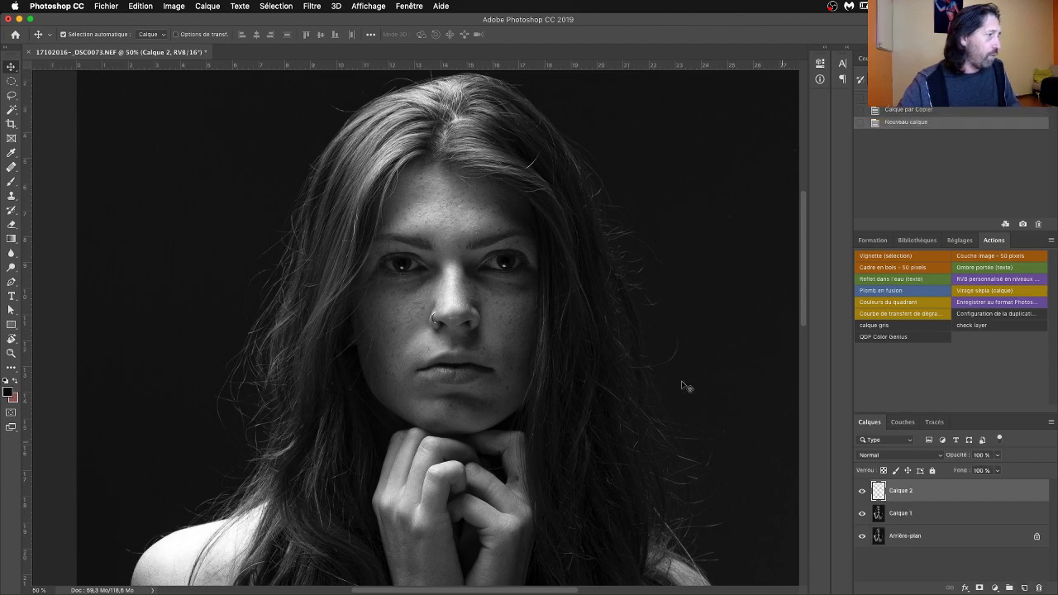
Using the Healing Brush on the empty Calque 2 layer, retouch the small bright blemishes on the side of the nose near its tip.
left_click(10, 168)
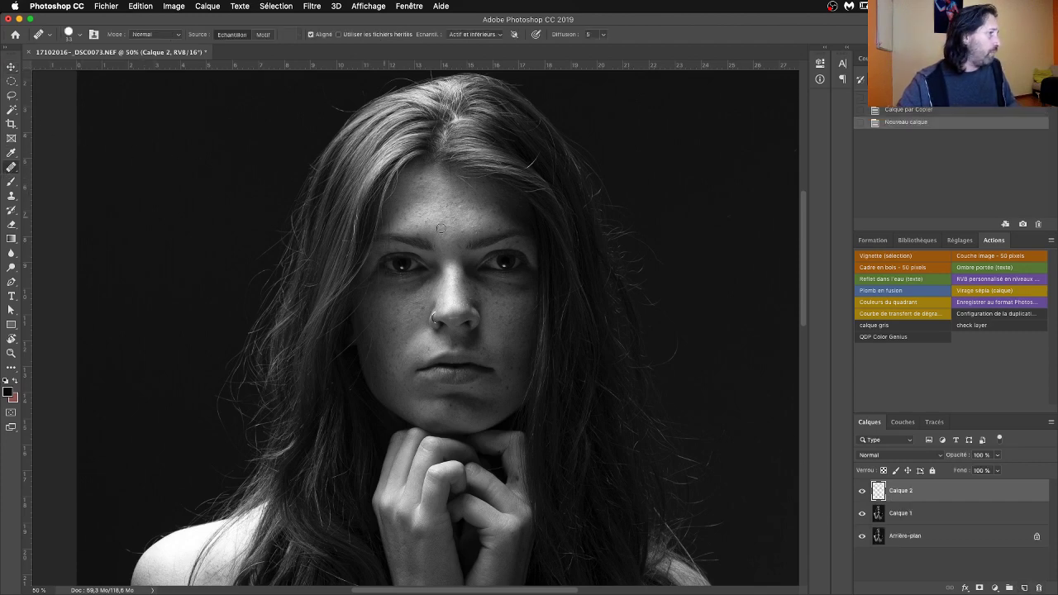
key("super+plus")
key("super+plus")
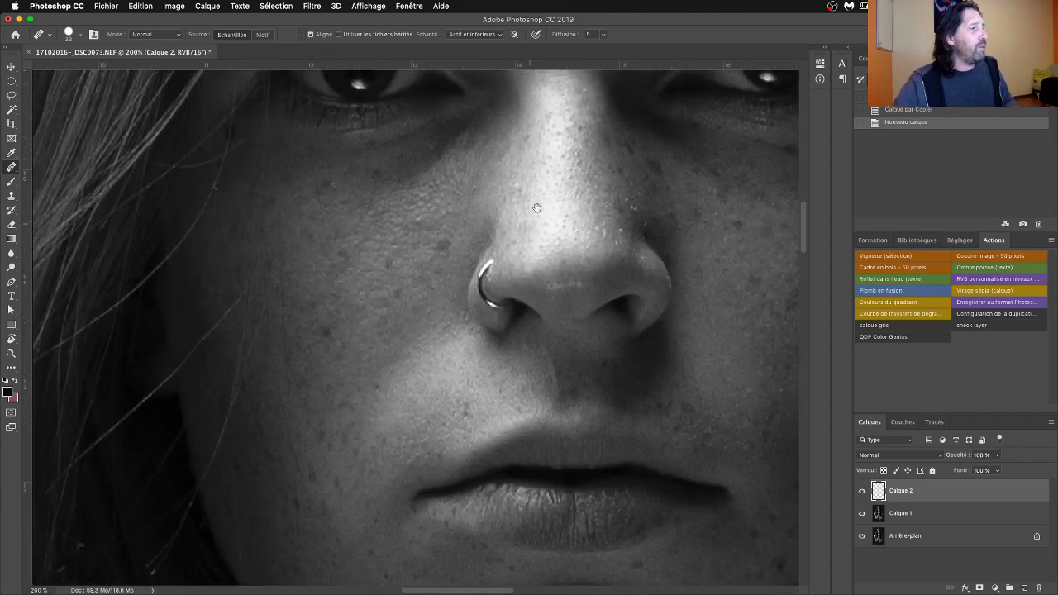
key("super+plus")
key("super+r")
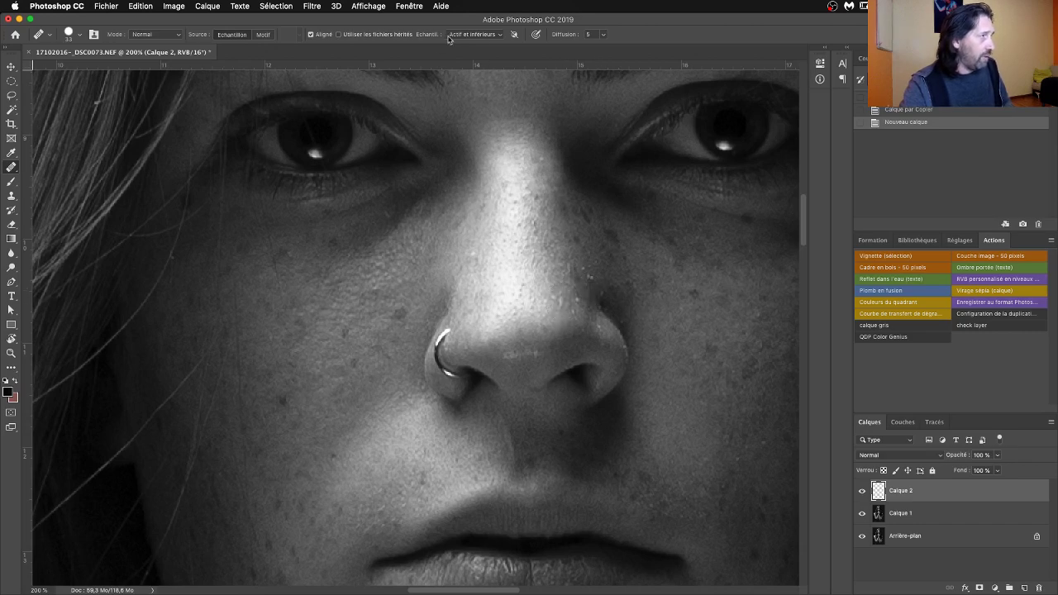
left_click_drag(615, 124, 630, 155)
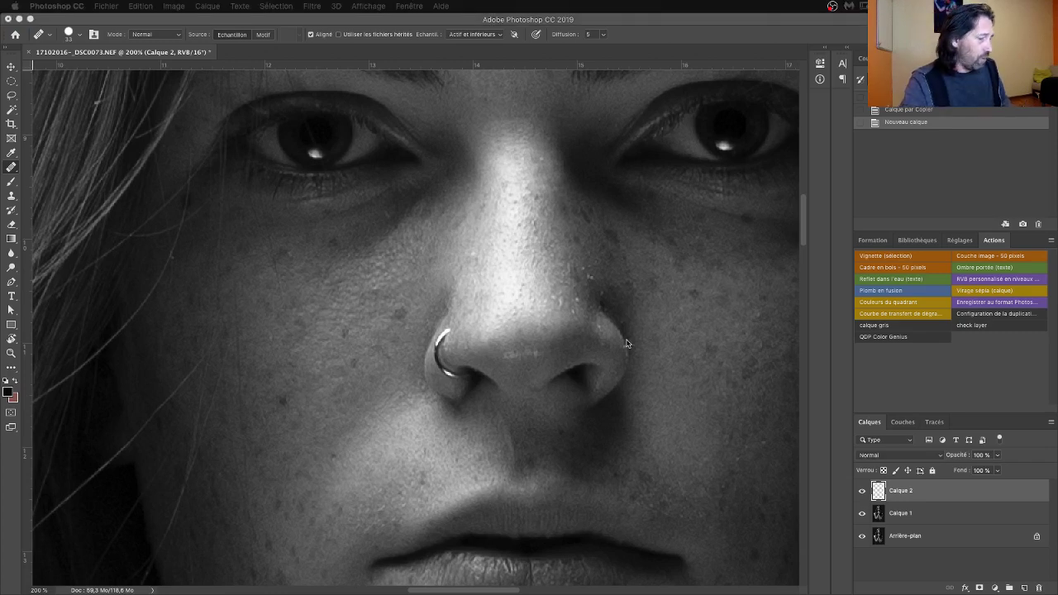
left_click(528, 296)
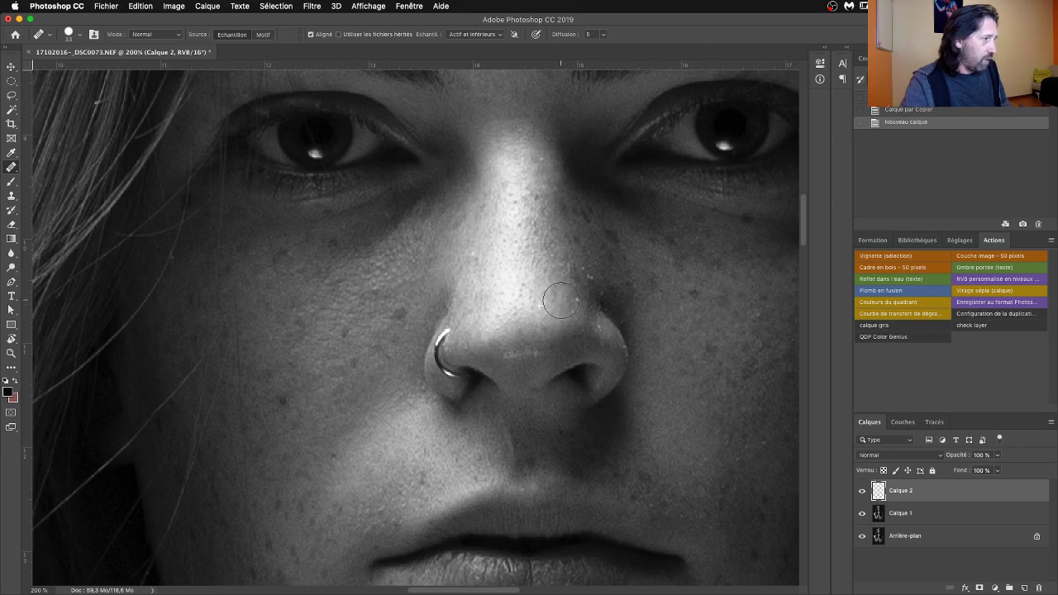
left_click(560, 300)
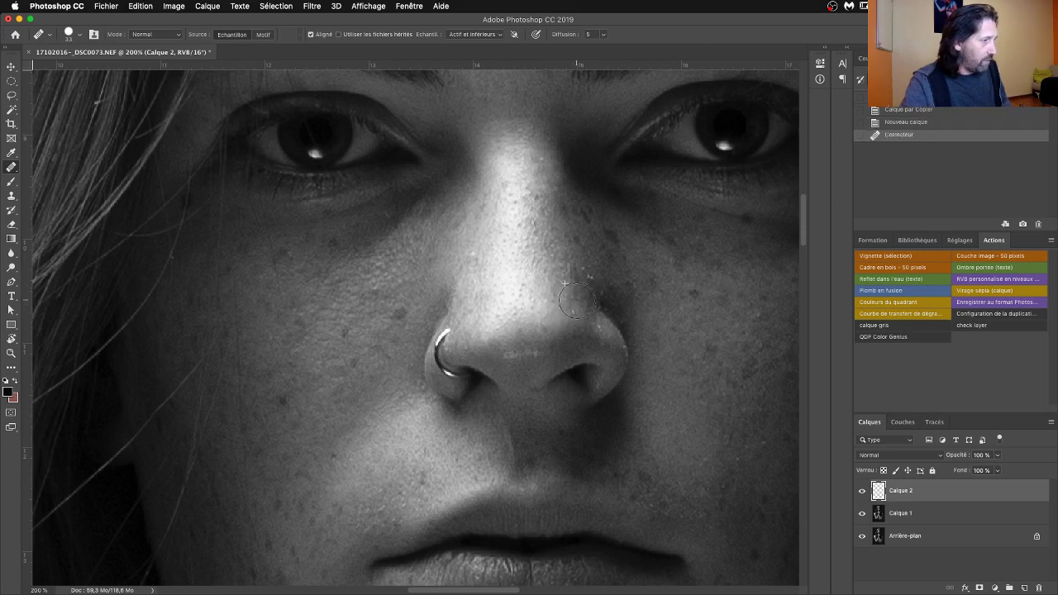
left_click(576, 301)
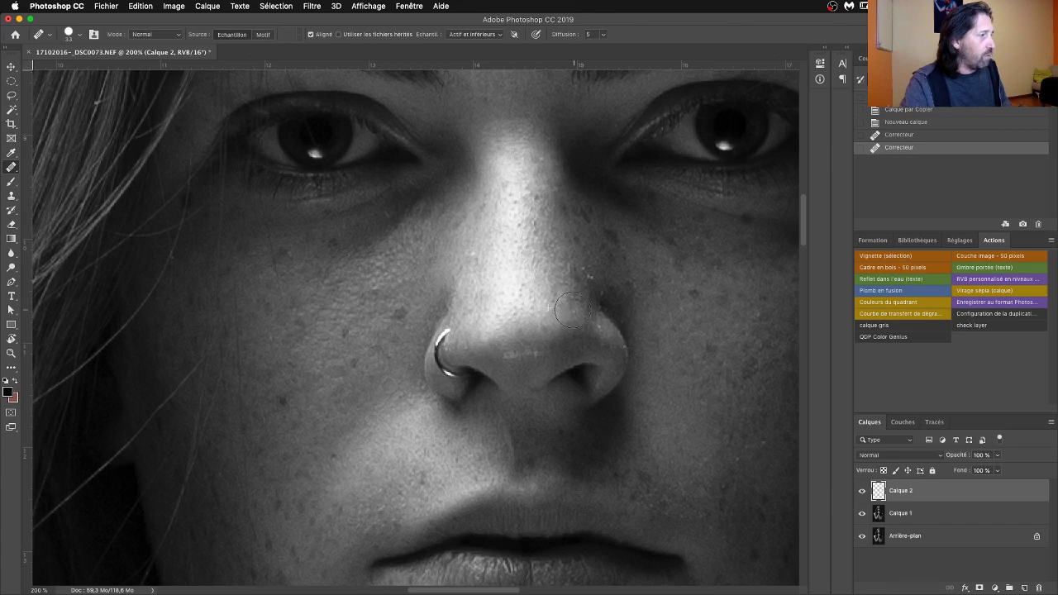
left_click(572, 310)
Reduce the healing brush size and sample clean skin to remove the small spots along the shaded edge of the nose.
right_click(531, 246)
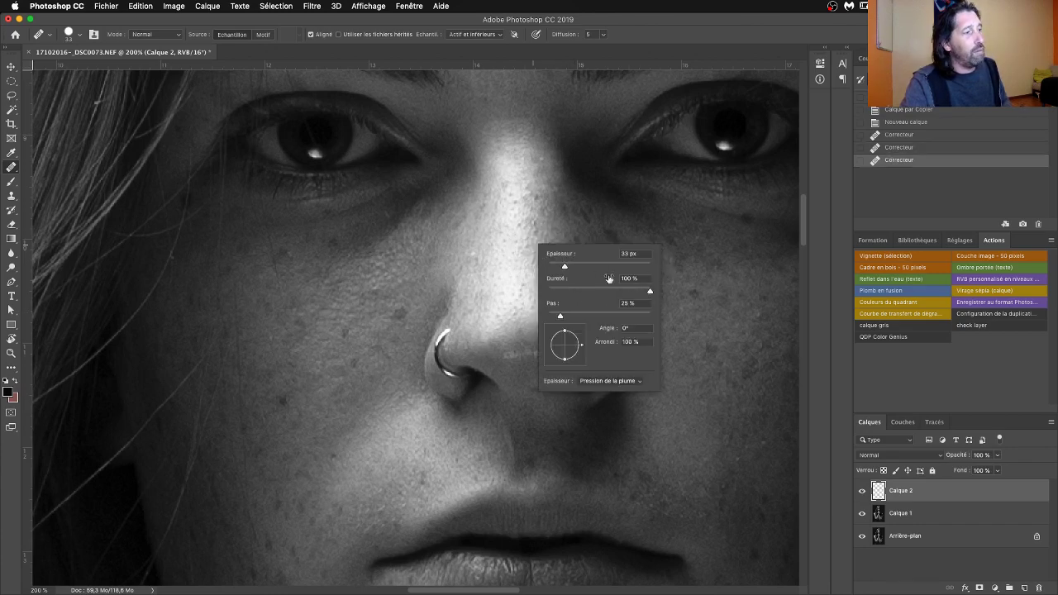
left_click_drag(564, 267, 557, 271)
key("Return")
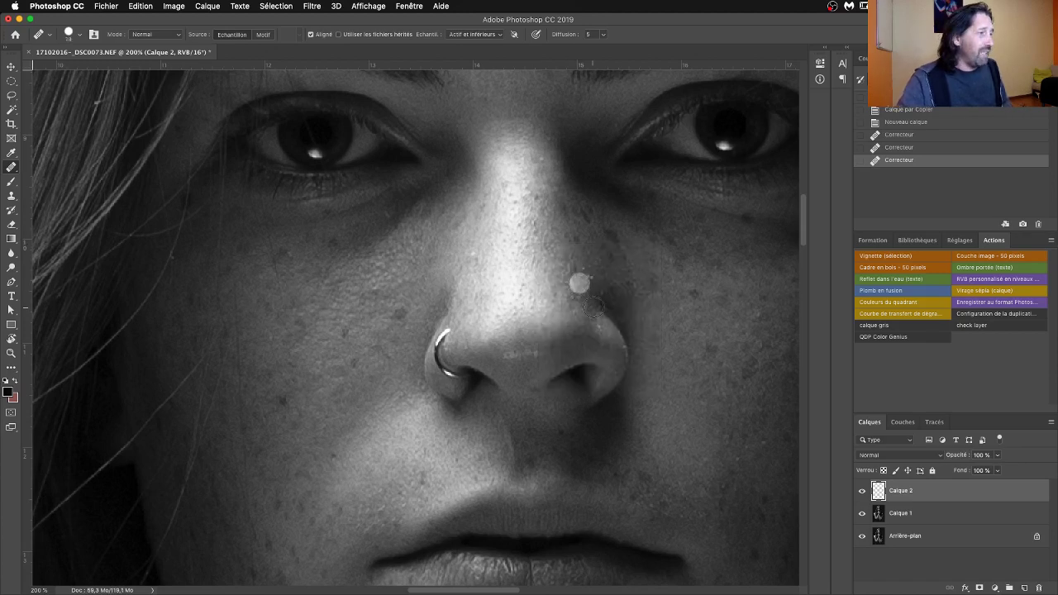
left_click(584, 266, "alt")
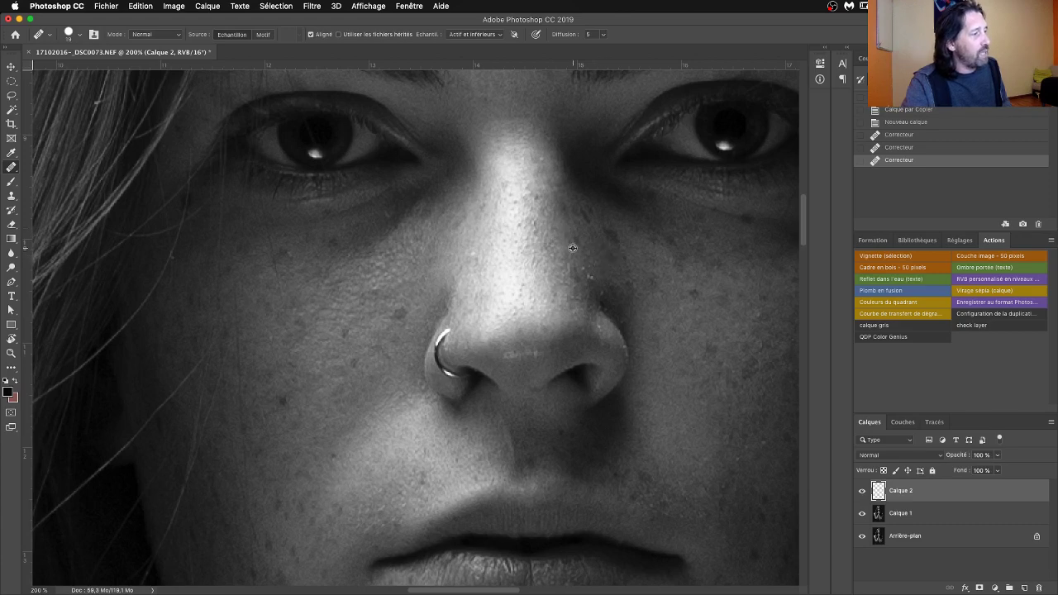
left_click(587, 271)
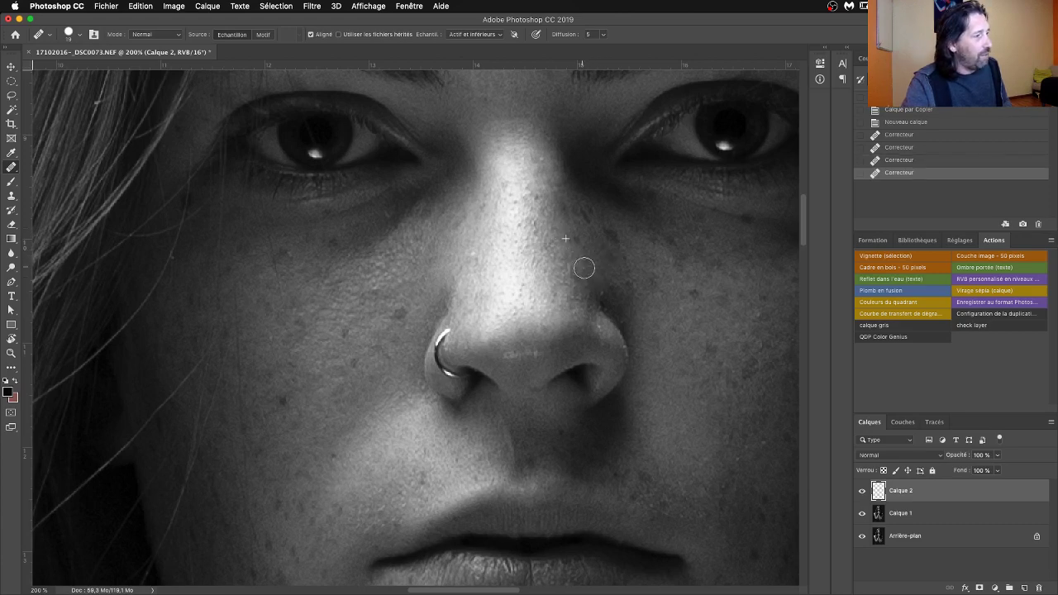
left_click(583, 267)
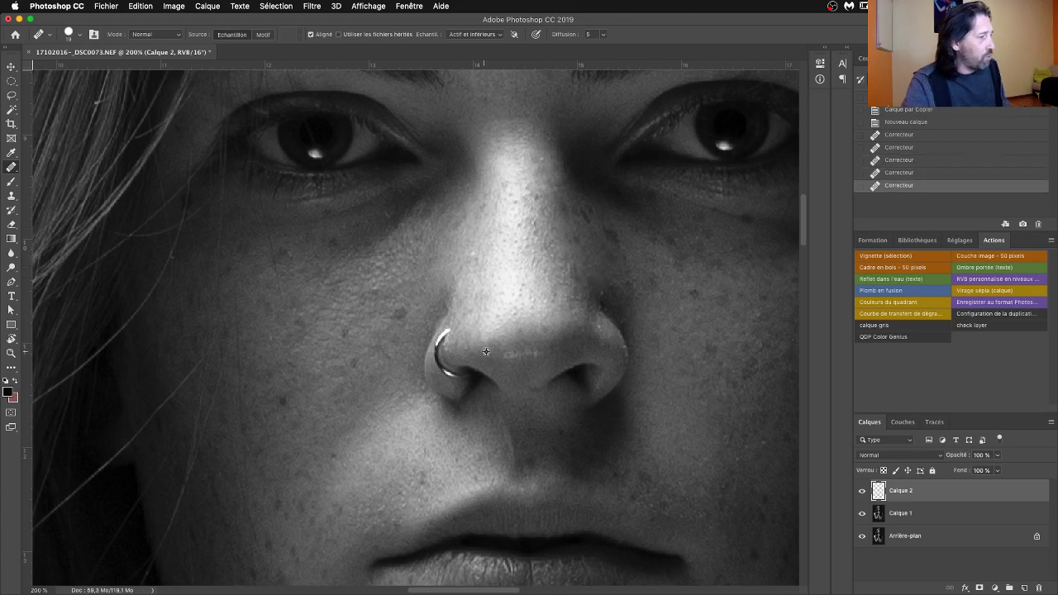
Heal the shiny marks across the tip and wing of the nose, plus the spots on the shaded lower cheek.
left_click(541, 354)
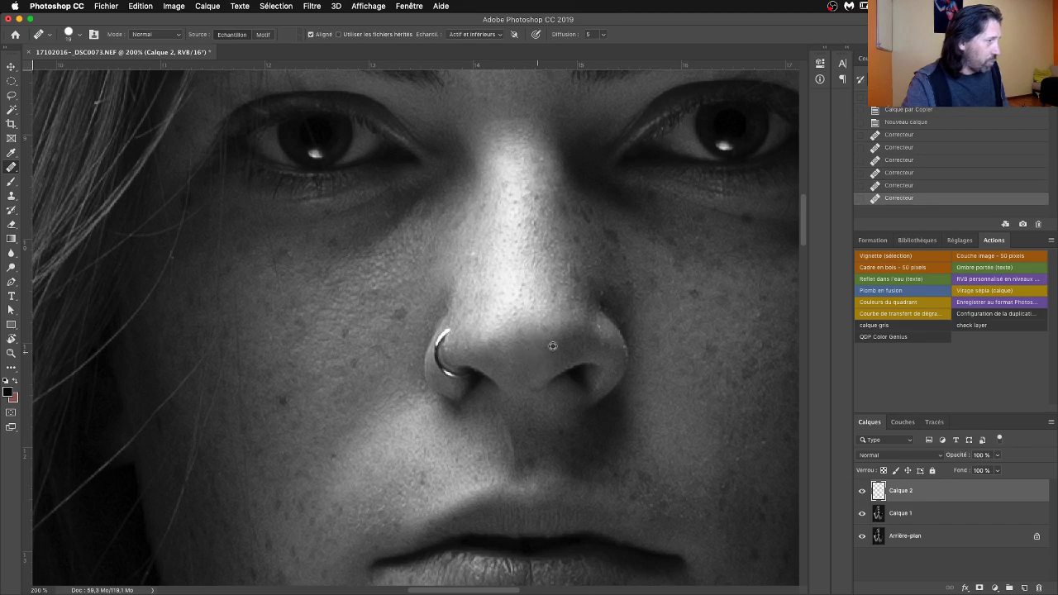
left_click(602, 330)
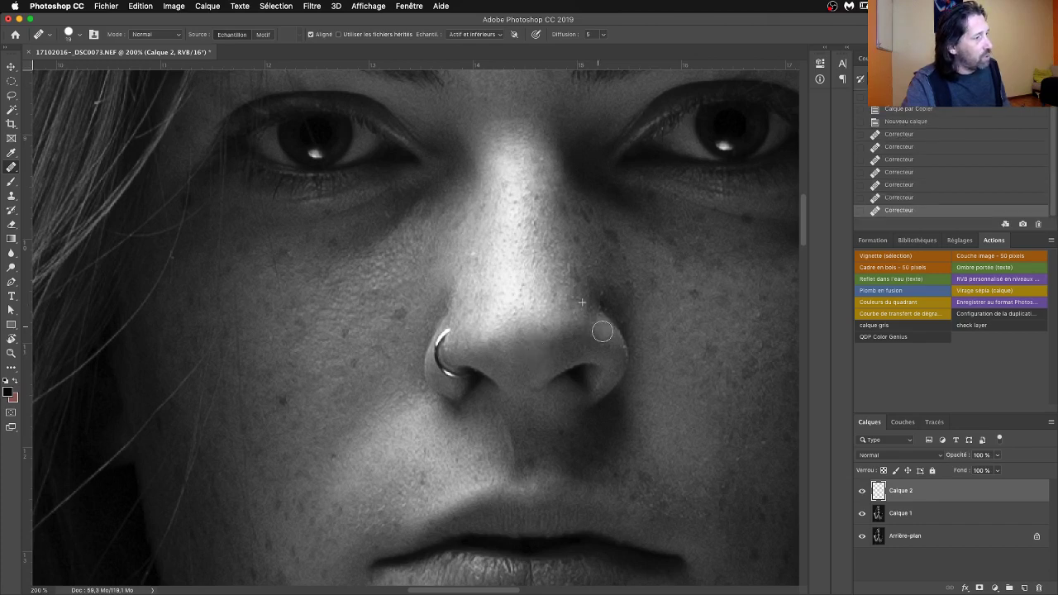
left_click(760, 446)
left_click(736, 459)
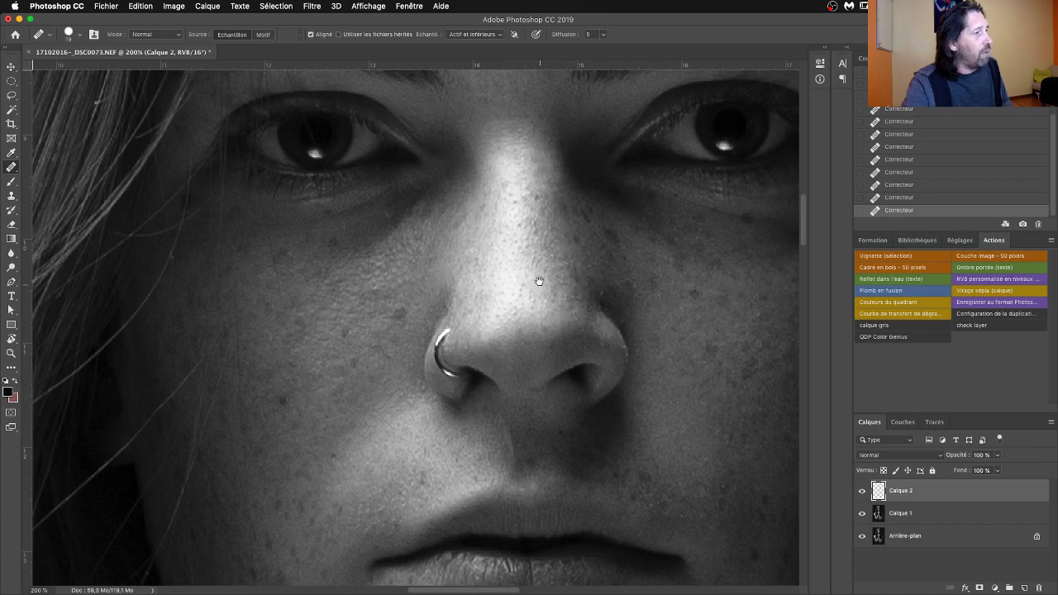
Heal the blemishes beneath the eyes and on the upper cheeks, keeping the retouching on Calque 2.
scroll(539, 281, "right", 5)
scroll(539, 281, "up", 2)
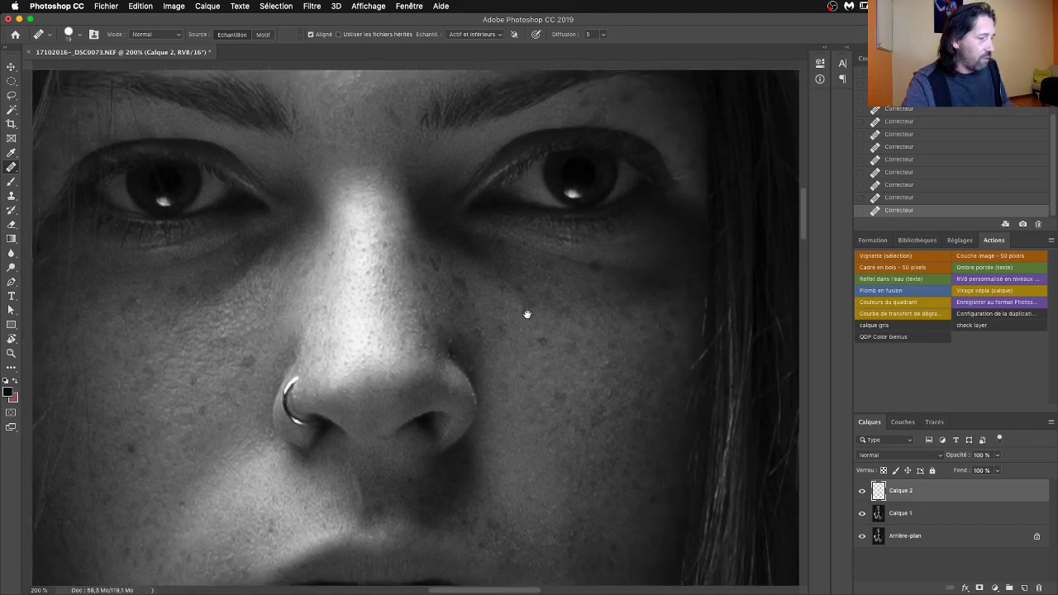
key("alt+bracketleft")
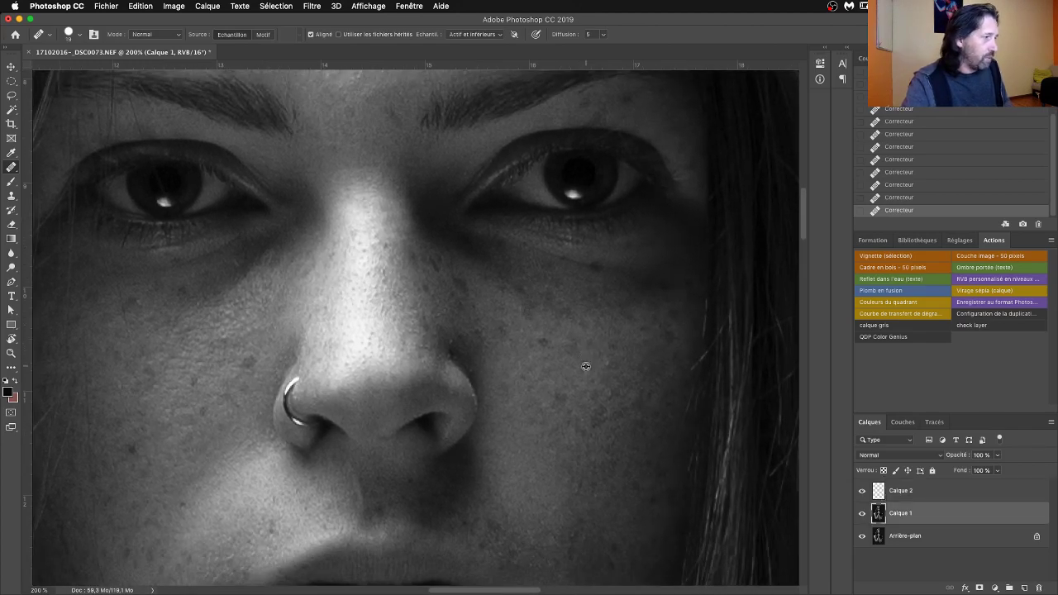
key("alt+bracketright")
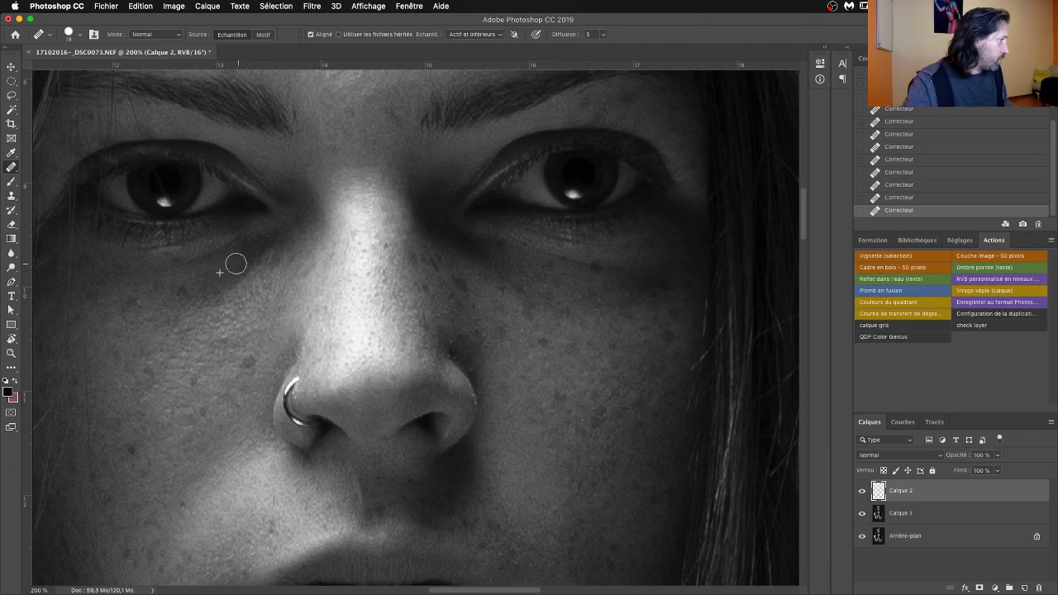
Make Calque 2 the active layer and heal the bumps and spots on the lower forehead just above the eyebrows.
left_click_drag(385, 285, 414, 349)
scroll(422, 283, "up", 5)
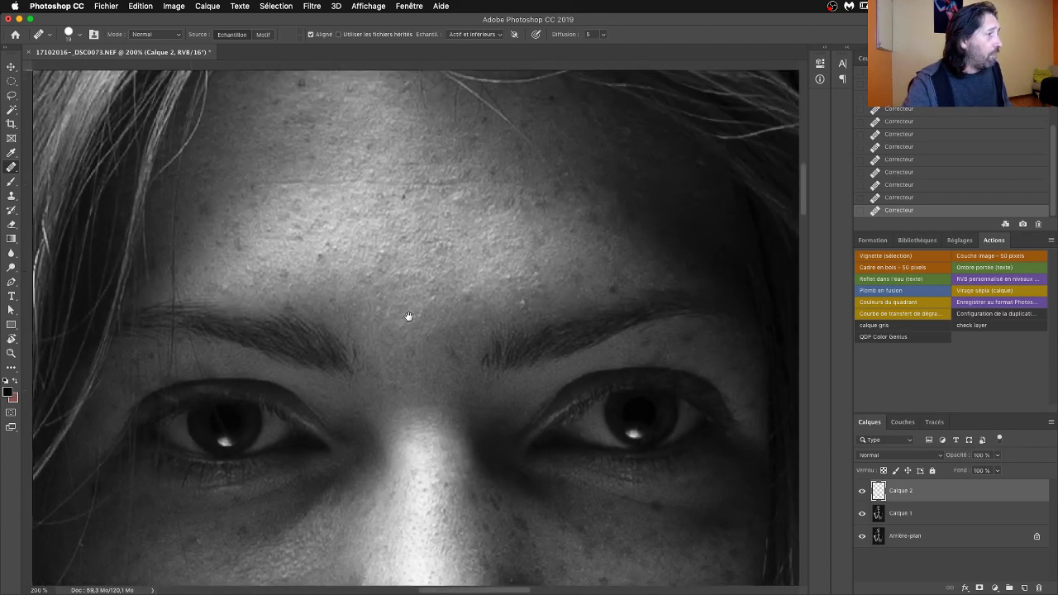
key("alt+bracketleft")
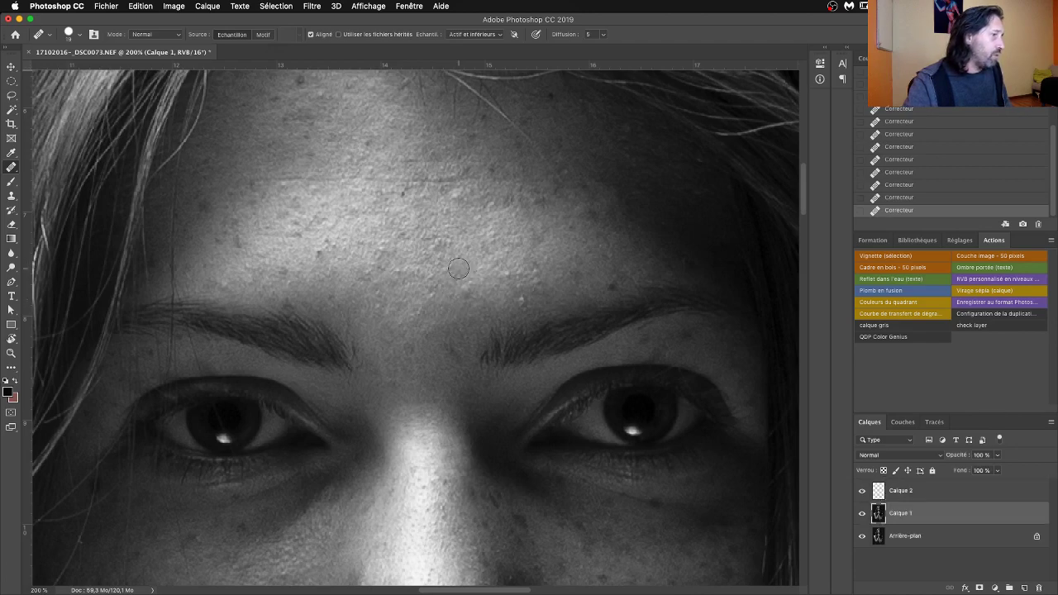
left_click(940, 490)
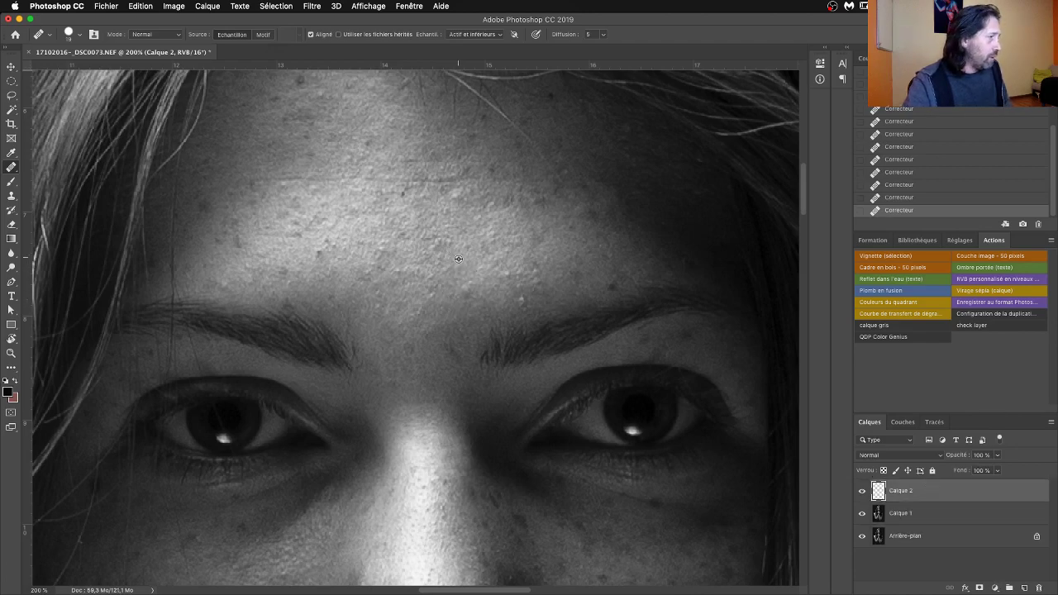
mouse_move(464, 291)
left_mouse_down()
mouse_move(532, 303)
mouse_move(489, 281)
mouse_move(507, 273)
mouse_move(609, 286)
left_mouse_up()
left_click(476, 295, "alt")
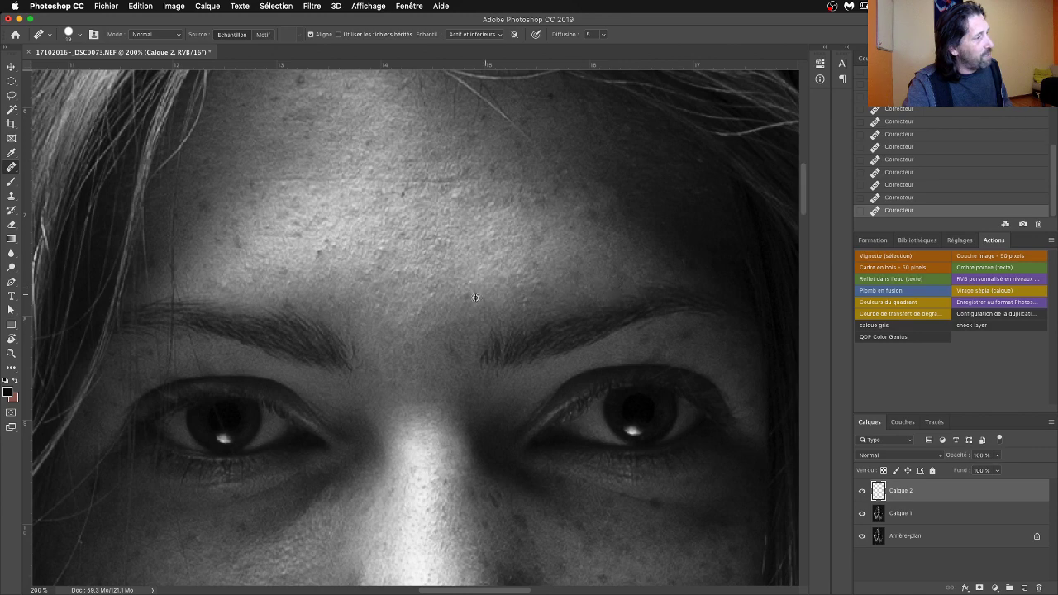
left_click_drag(529, 303, 489, 302)
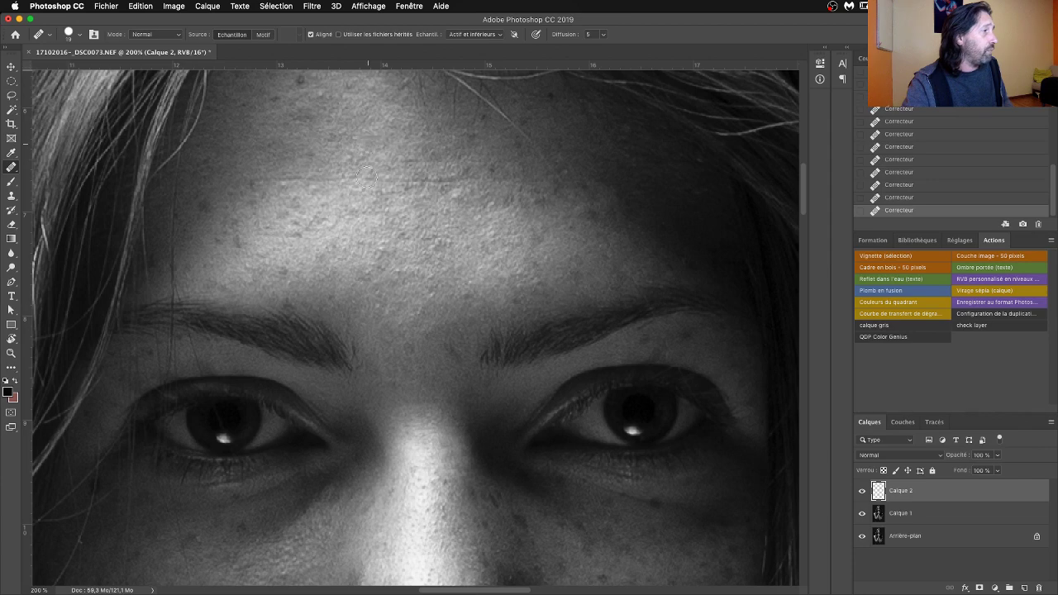
Heal the dark spot near the hairline and the horizontal crease across the middle of the forehead.
left_click_drag(389, 222, 451, 314)
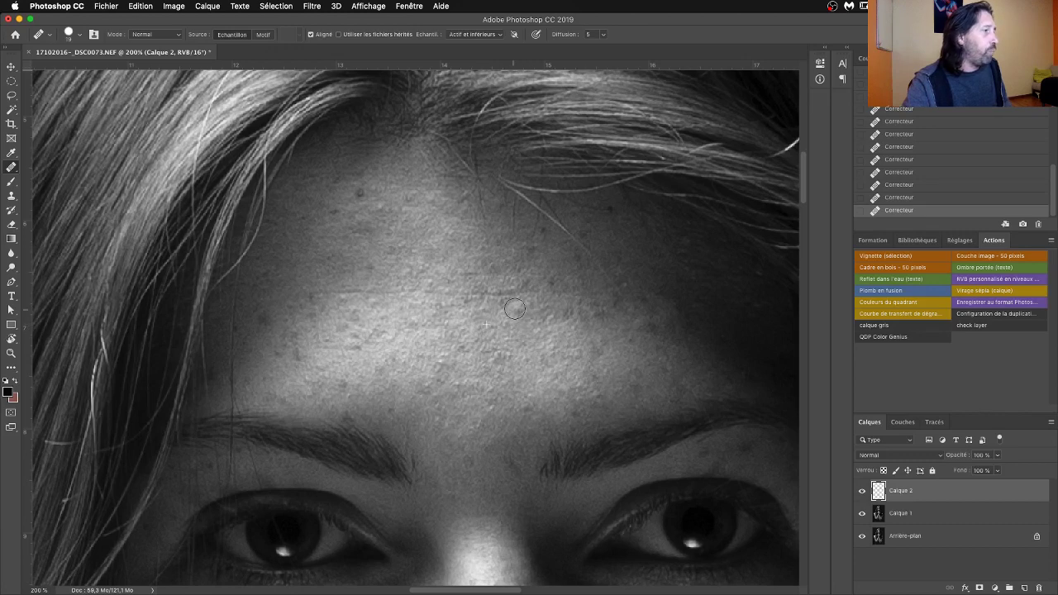
left_click(359, 198)
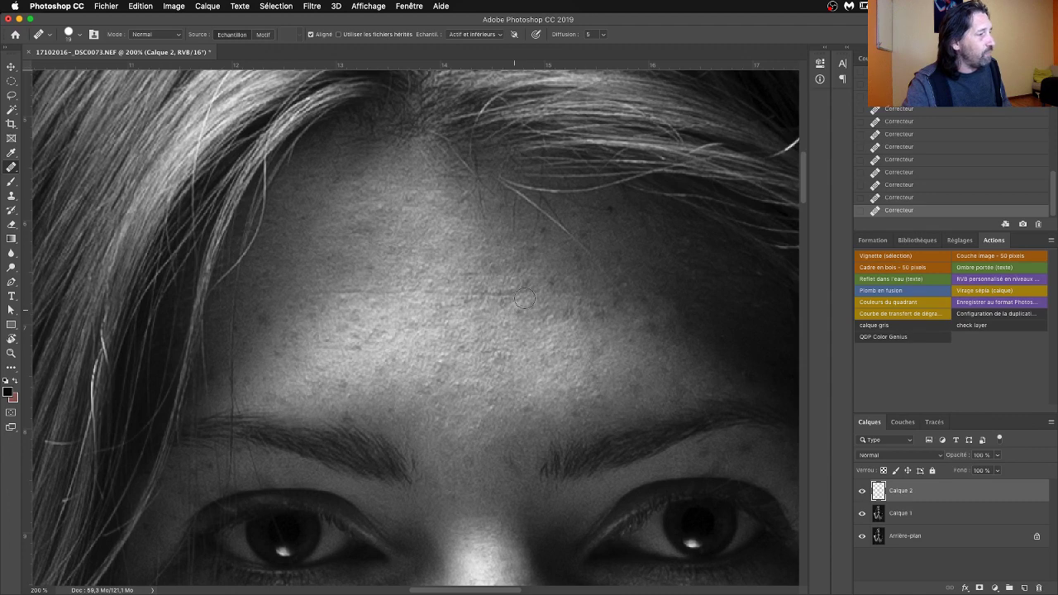
mouse_move(524, 299)
left_mouse_down()
mouse_move(536, 291)
mouse_move(419, 290)
mouse_move(318, 310)
left_mouse_up()
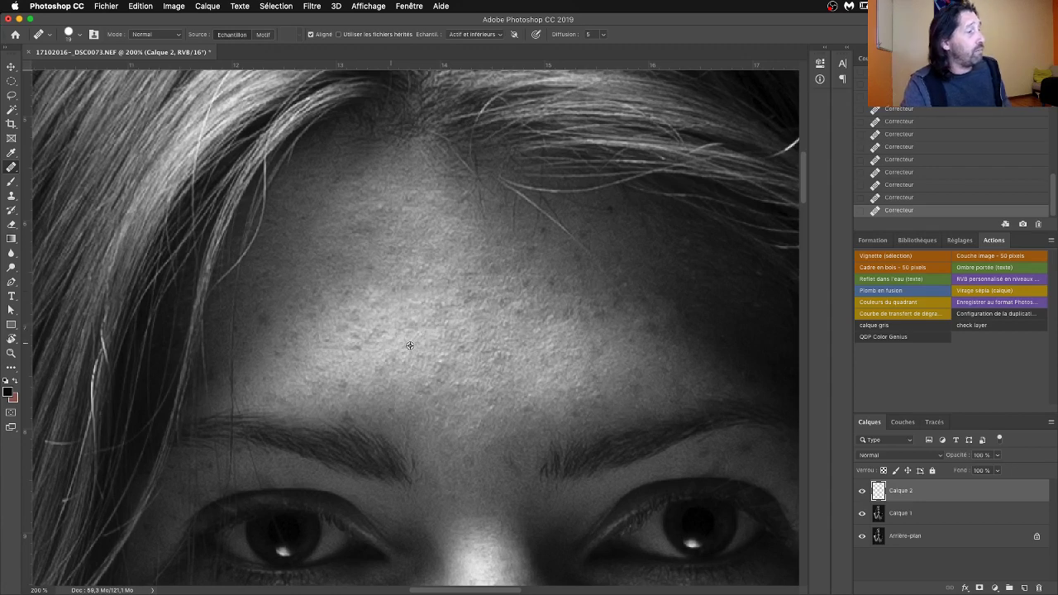
left_click_drag(540, 237, 541, 233)
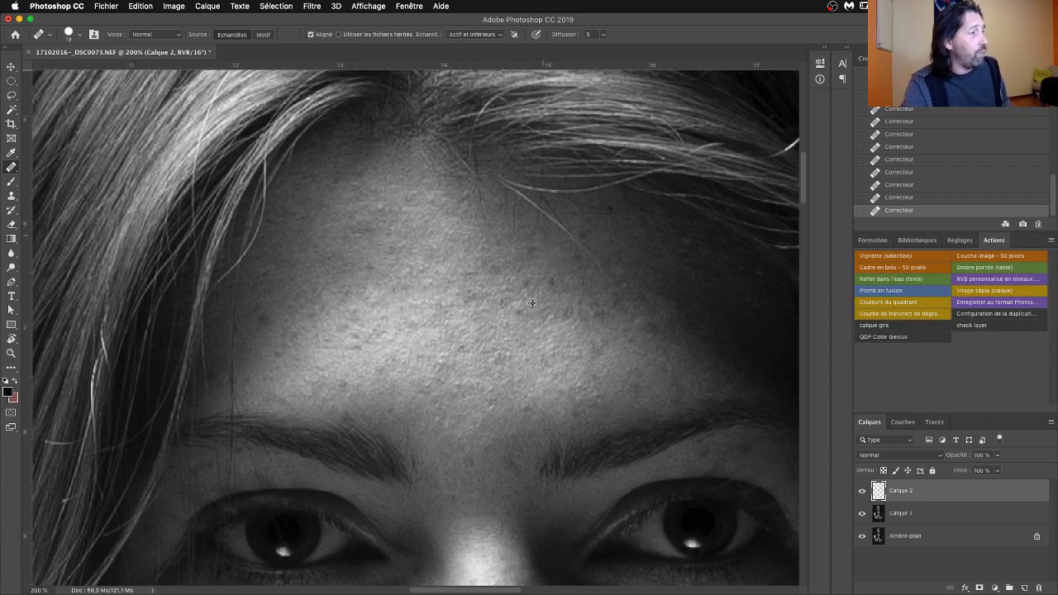
mouse_move(547, 289)
left_mouse_down()
mouse_move(520, 287)
mouse_move(535, 267)
left_mouse_up()
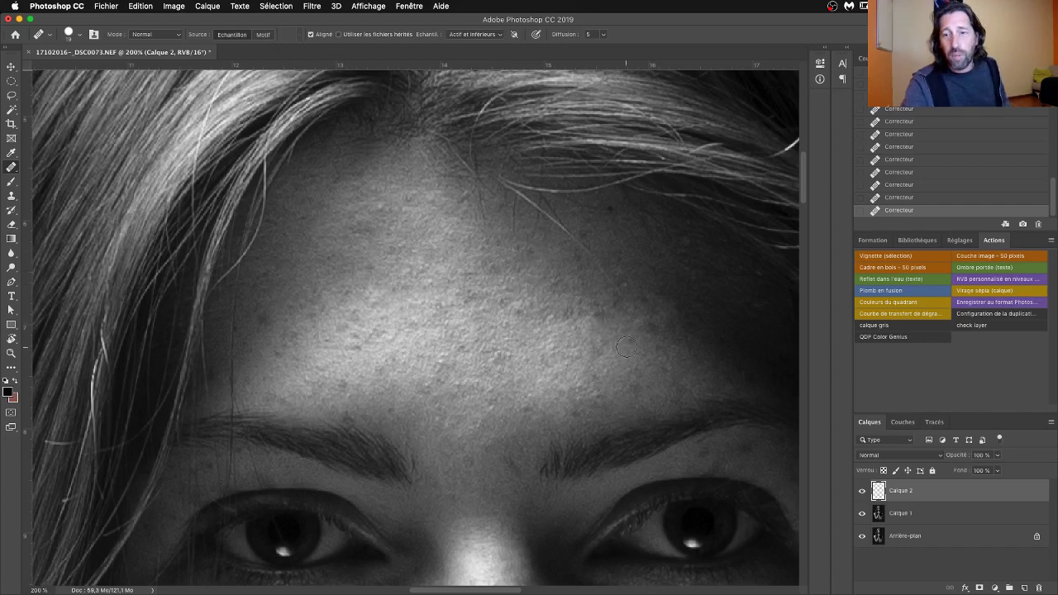
Sample nearby clean skin and heal the remaining spots at the forehead's center and on its shaded side below the hair.
mouse_move(504, 372)
left_mouse_down()
mouse_move(479, 376)
mouse_move(489, 392)
left_mouse_up()
left_click(479, 376, "alt")
left_click(522, 337, "alt")
left_click_drag(515, 313, 517, 313)
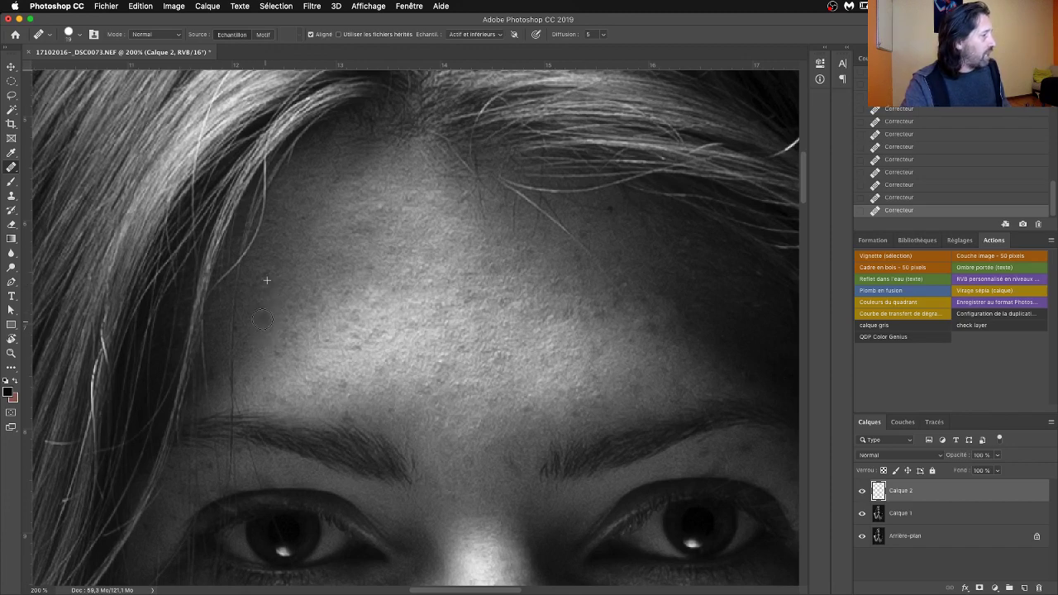
left_click(621, 236, "alt")
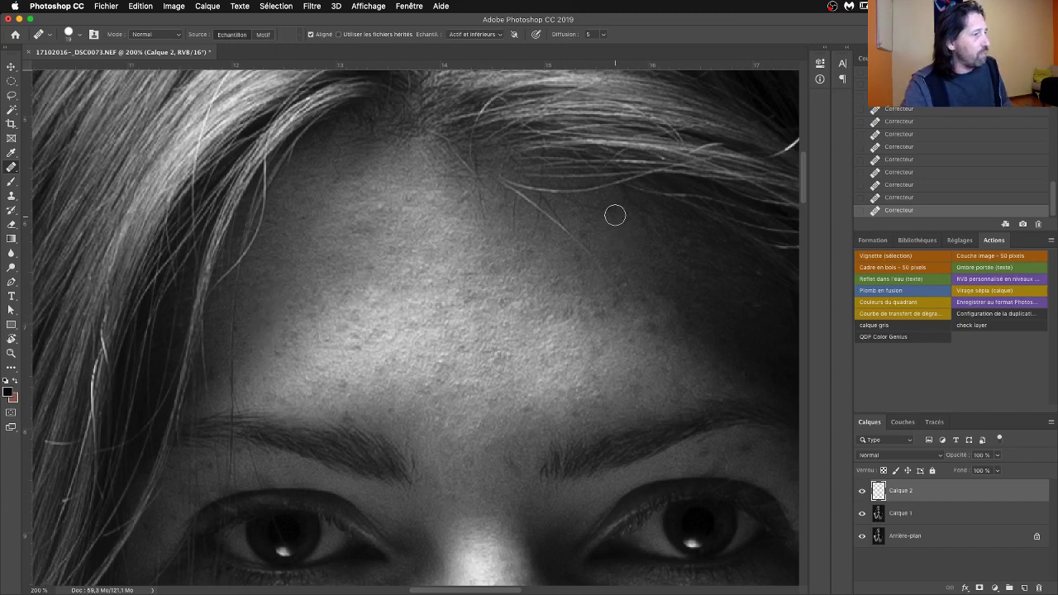
left_click(611, 209)
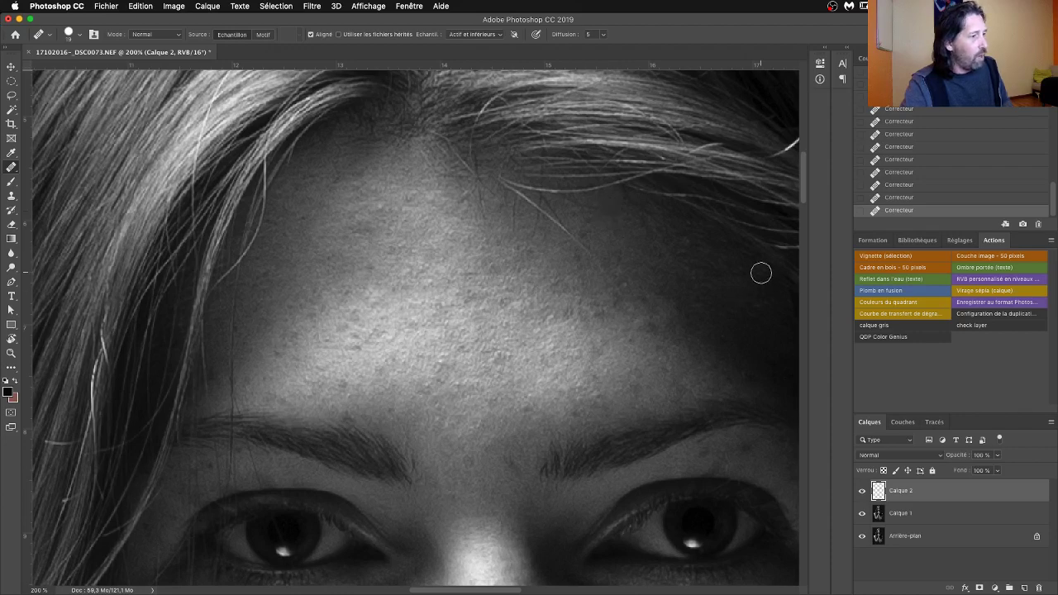
left_click(736, 320, "alt")
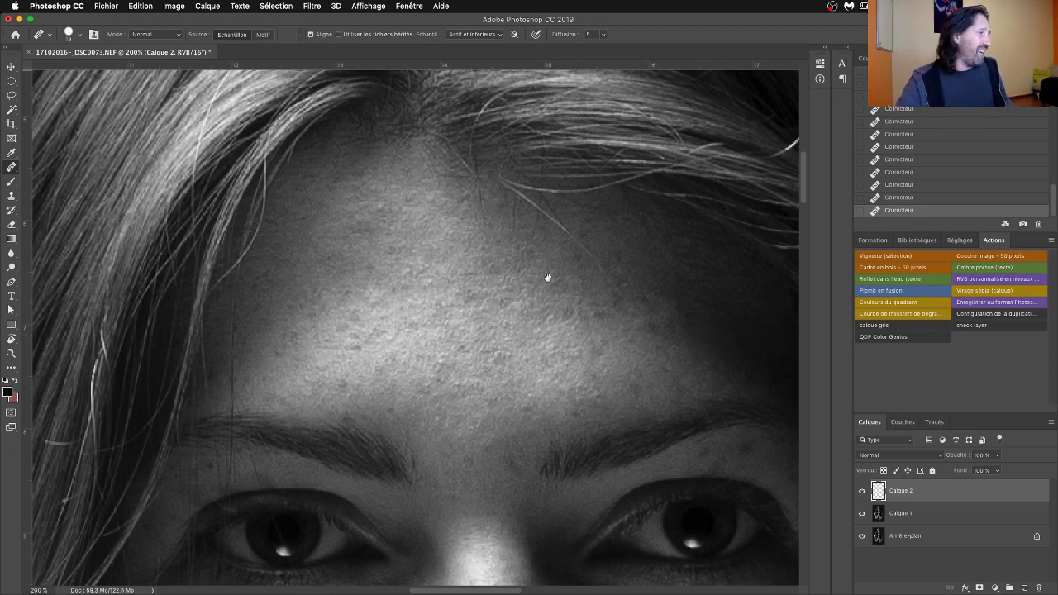
Heal the small spots on the side of the forehead beside the long falling hair strands.
mouse_move(466, 299)
left_mouse_down()
mouse_move(488, 298)
mouse_move(581, 345)
left_mouse_up()
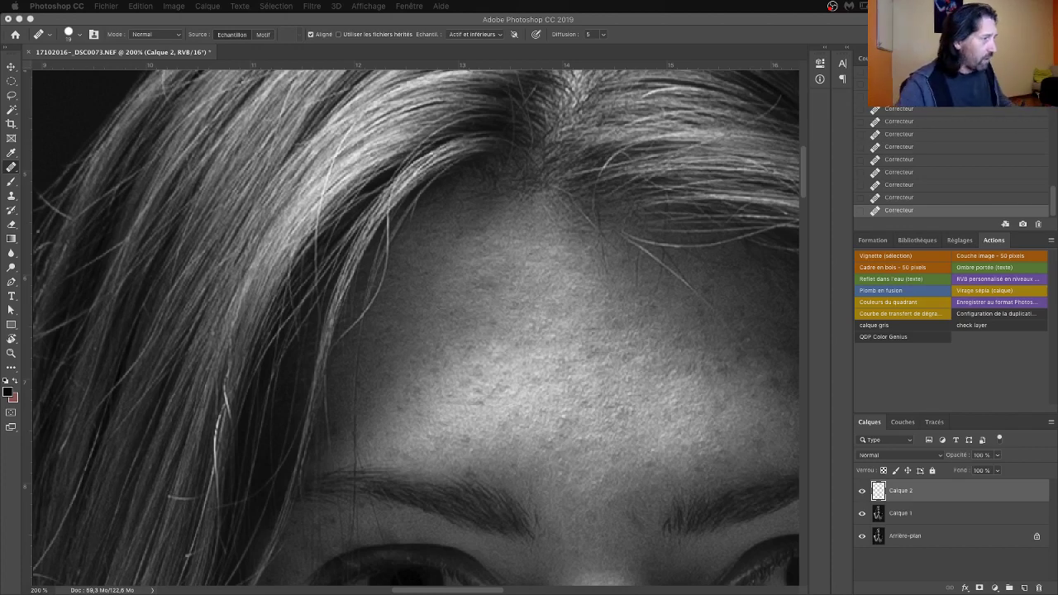
left_click(466, 347)
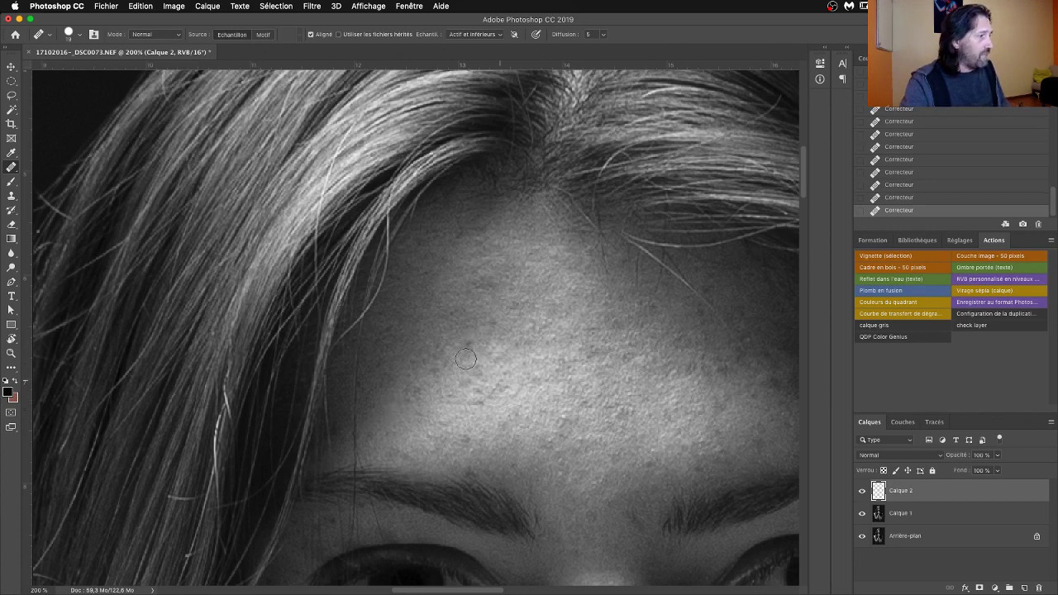
mouse_move(466, 357)
left_mouse_down()
mouse_move(440, 343)
mouse_move(445, 327)
mouse_move(465, 344)
left_mouse_up()
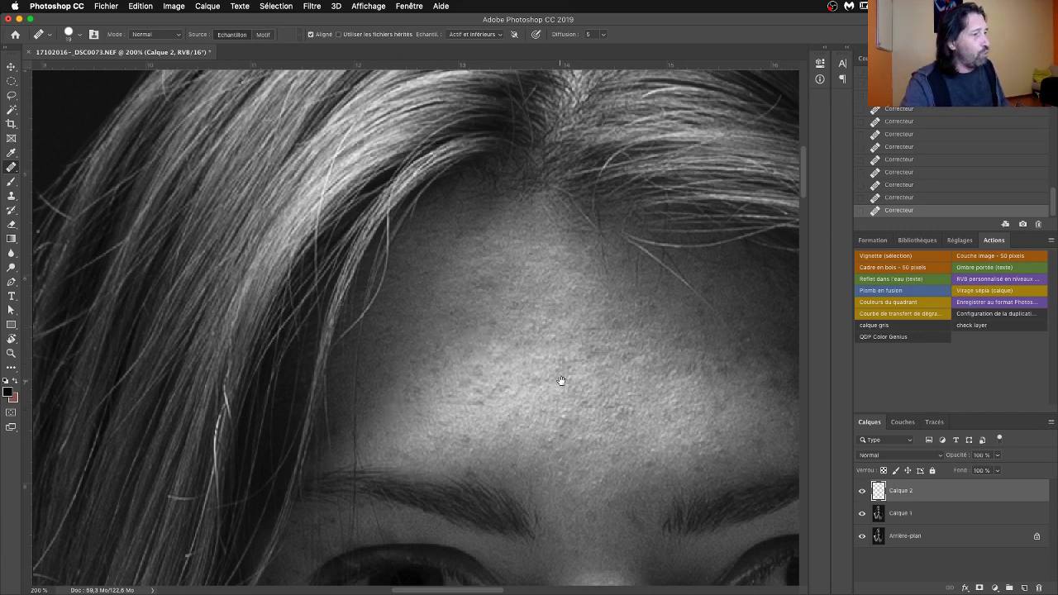
Sample clean skin on the shaded side of the chin and heal the dark spot below the corner of the mouth.
scroll(560, 377, "down", 2)
scroll(560, 378, "right", 3)
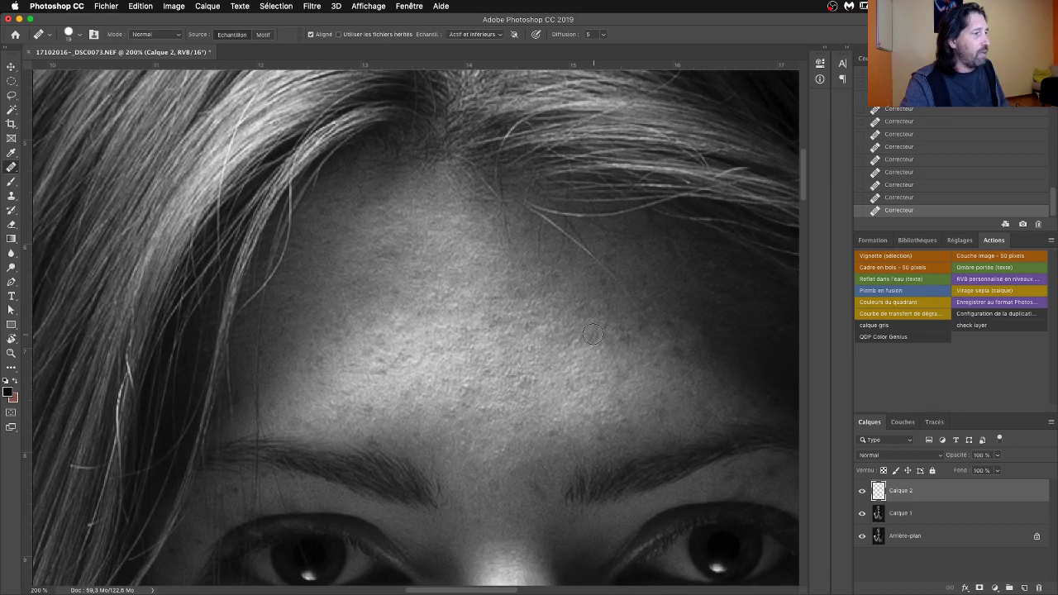
left_click_drag(620, 386, 524, 259)
left_click_drag(482, 439, 472, 307)
left_click_drag(451, 377, 509, 328)
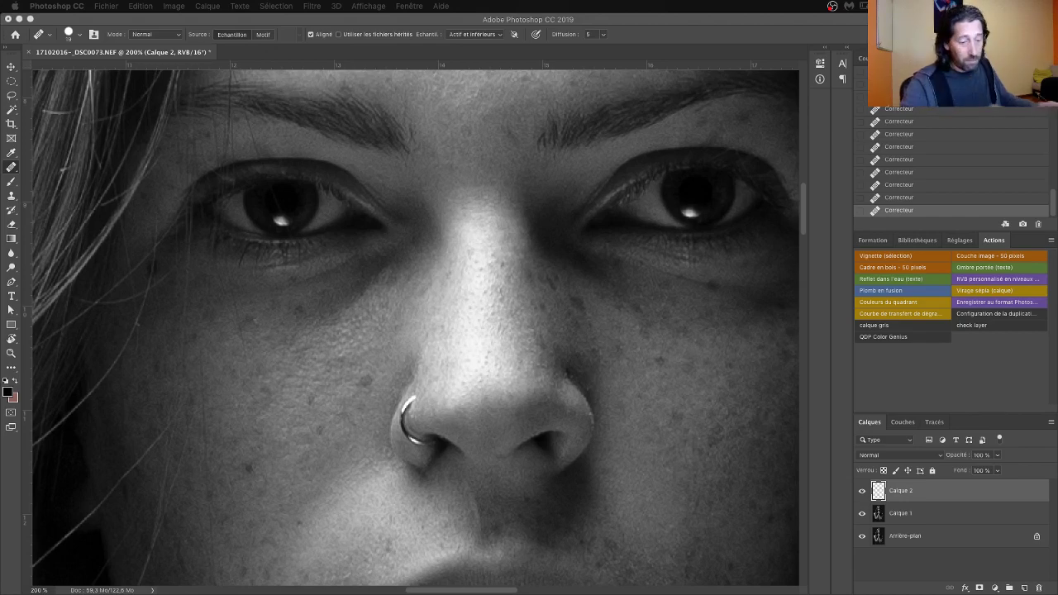
left_click(484, 378)
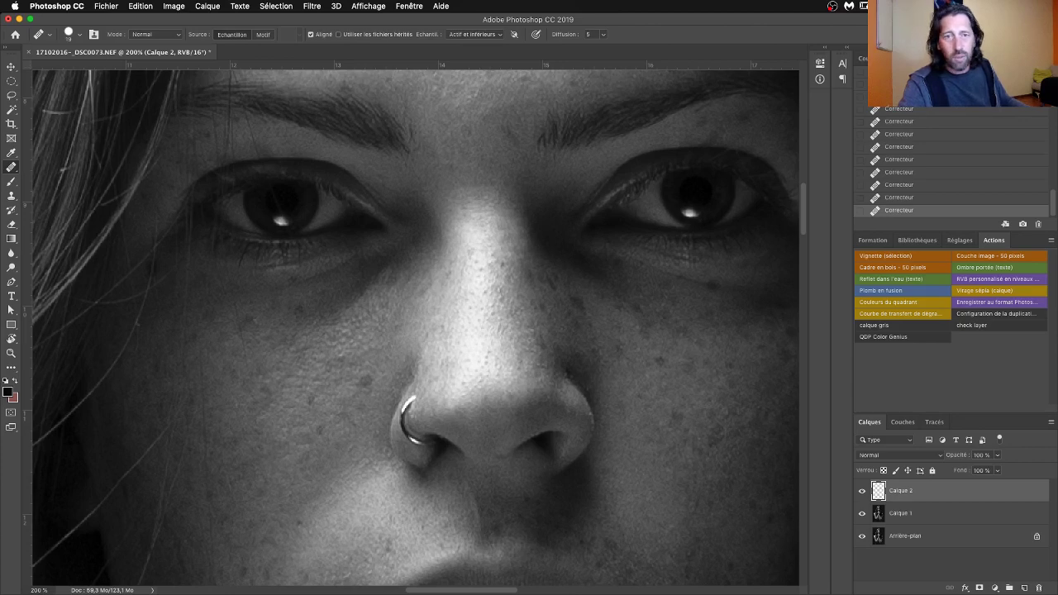
scroll(461, 334, "down", 10)
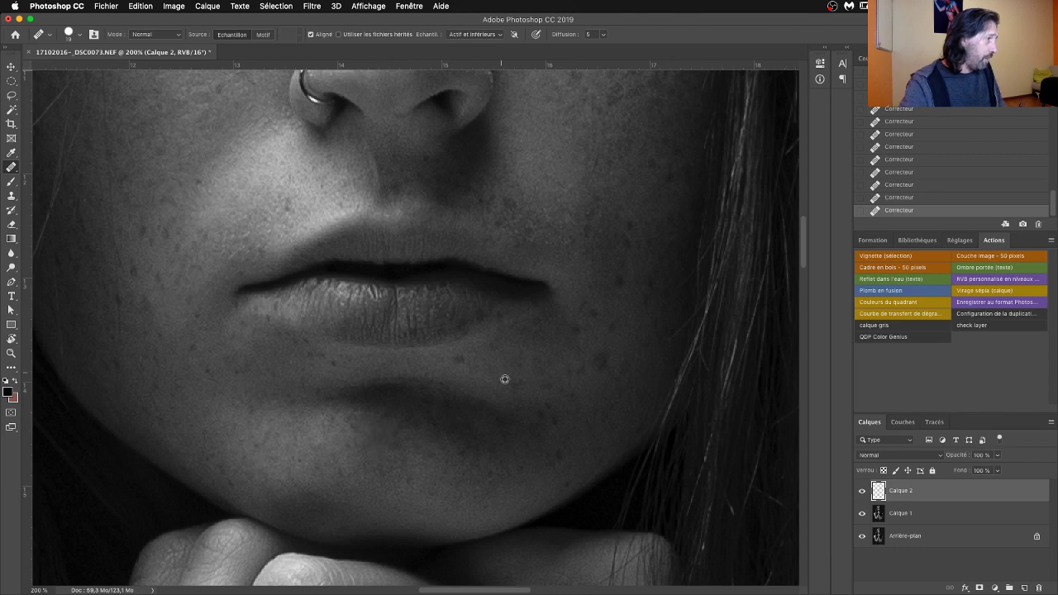
left_click(601, 398, "alt")
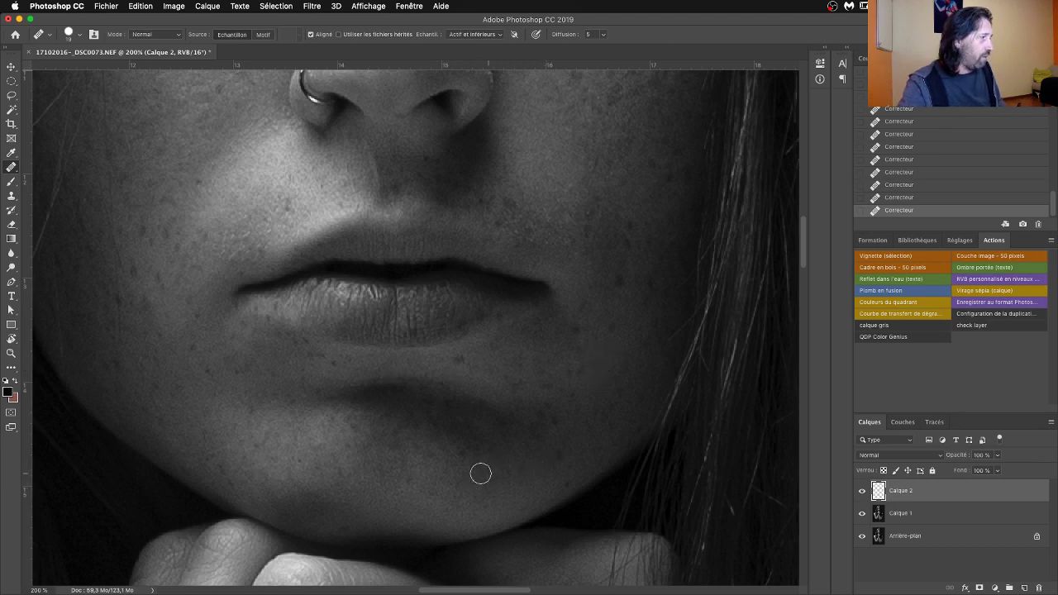
Compare the face with and without the retouching on Calque 2, and check the overall look of the portrait.
scroll(236, 319, "up", 10)
scroll(236, 319, "left", 8)
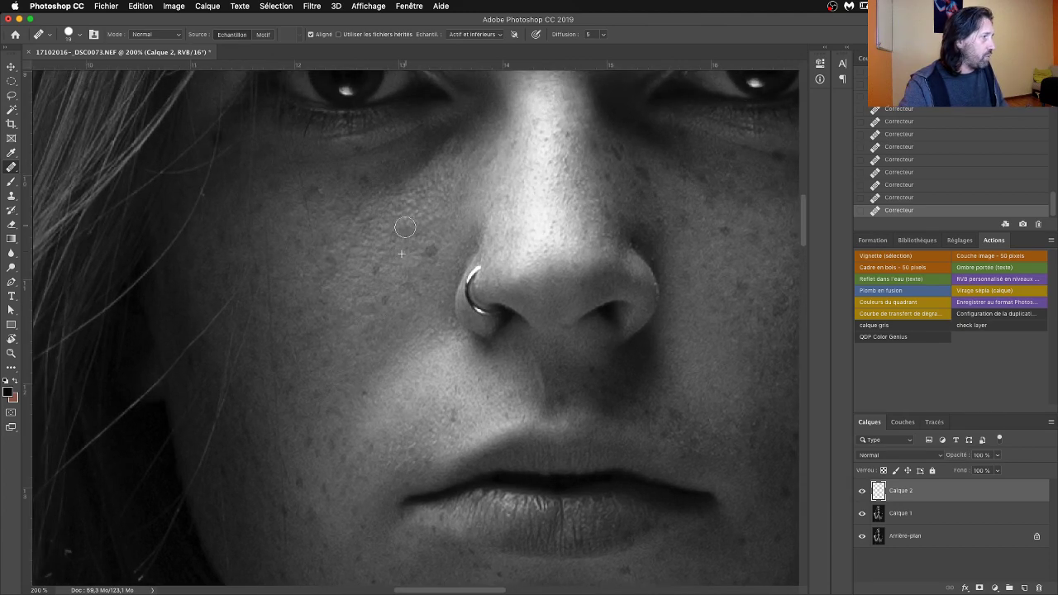
scroll(421, 297, "down", 3)
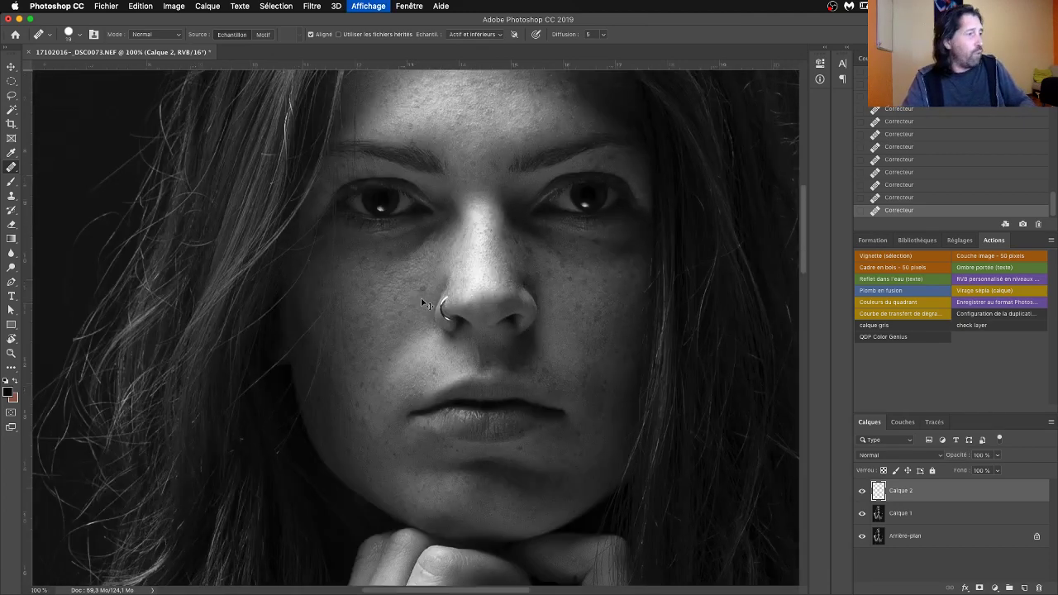
left_click(862, 492)
left_click(862, 492)
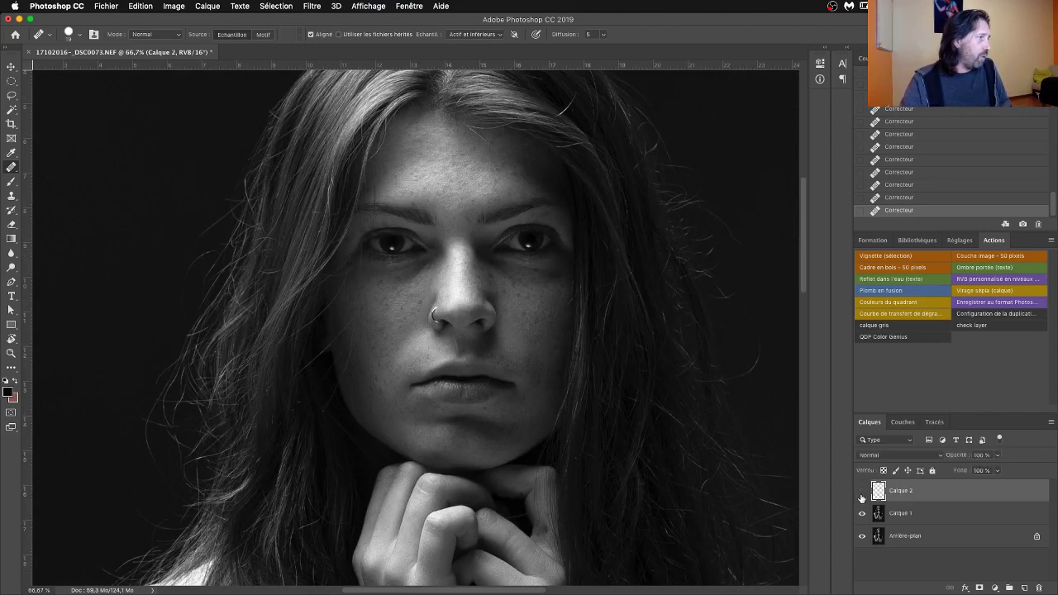
left_click(862, 494)
left_click(862, 493)
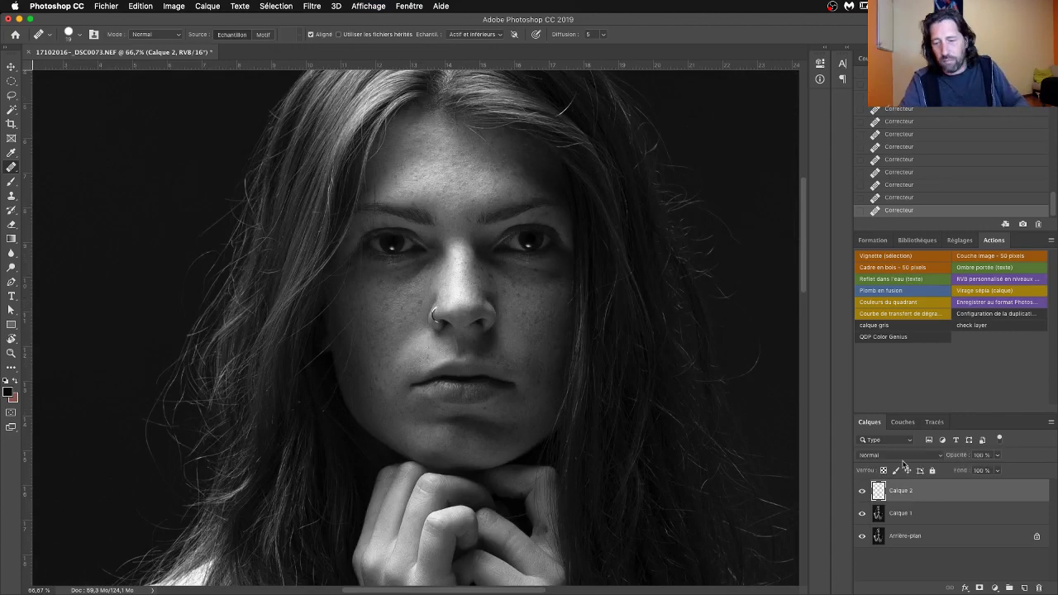
key("super+minus")
key("super+minus")
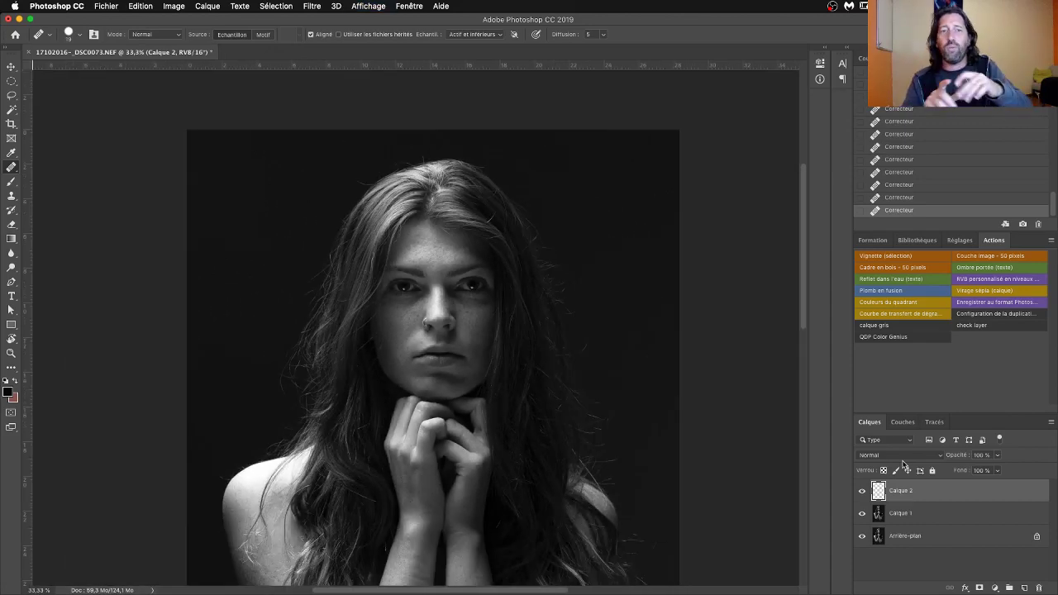